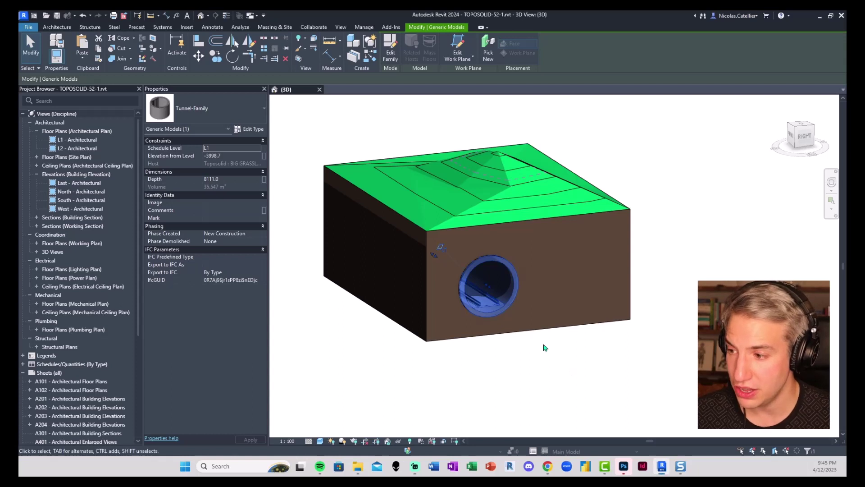
# Lengthen the Tunnel-Family to depth 19284.3 so it passes fully through the toposolid
pyautogui.click(622, 413)
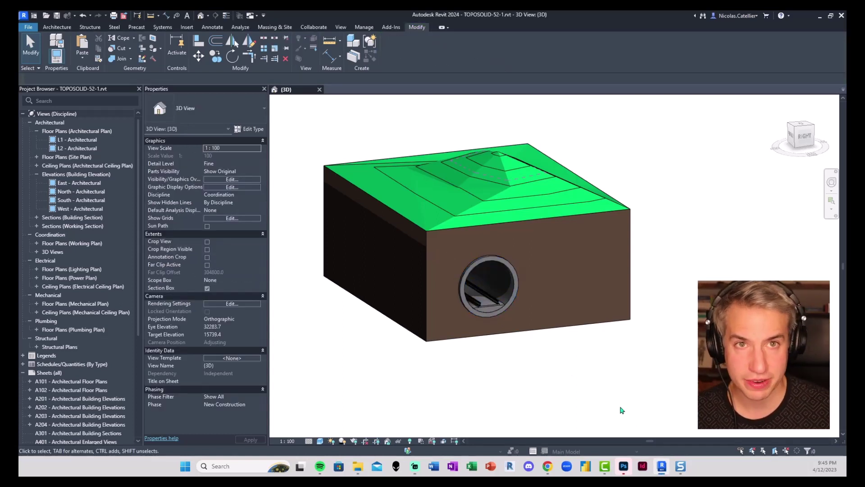
pyautogui.click(483, 312)
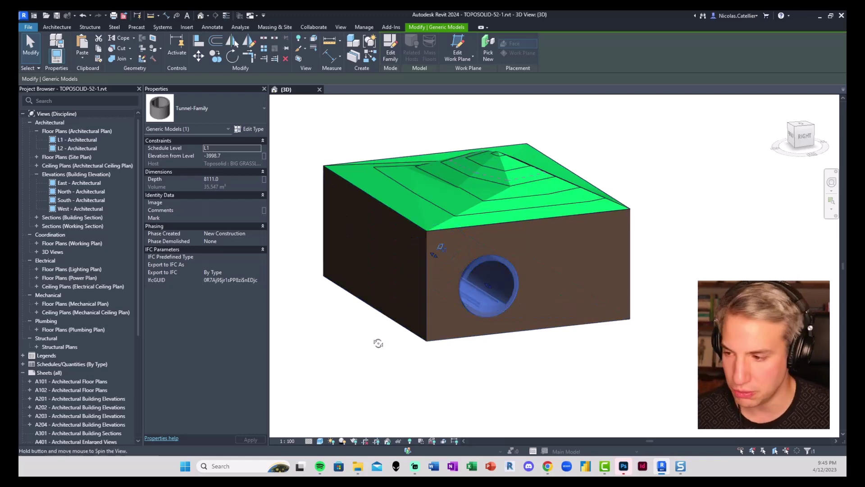
pyautogui.keyDown('shift'); pyautogui.moveTo(379, 342); pyautogui.dragTo(515, 324, button='middle'); pyautogui.keyUp('shift')
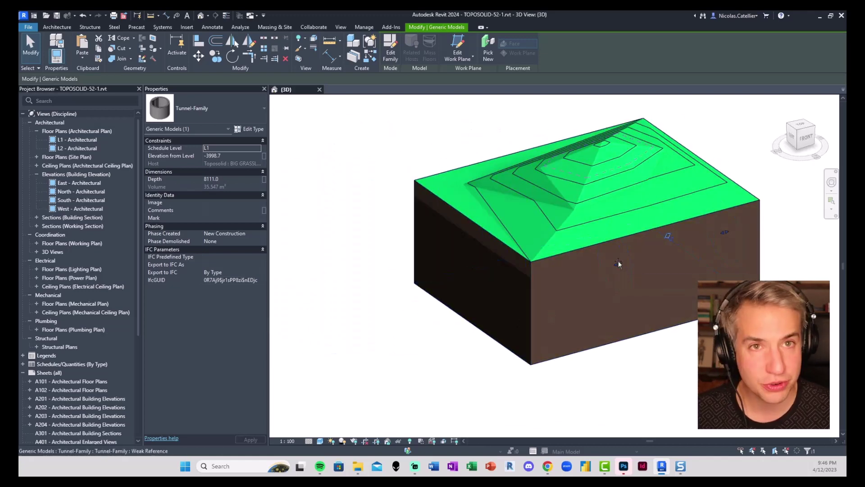
pyautogui.moveTo(618, 263); pyautogui.dragTo(455, 313)
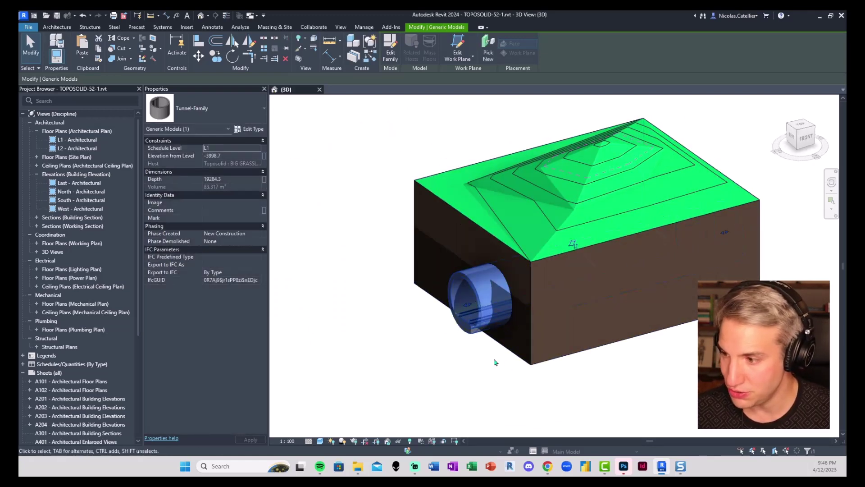
pyautogui.keyDown('shift'); pyautogui.moveTo(494, 361); pyautogui.dragTo(545, 366, button='middle'); pyautogui.keyUp('shift')
pyautogui.press('Escape')
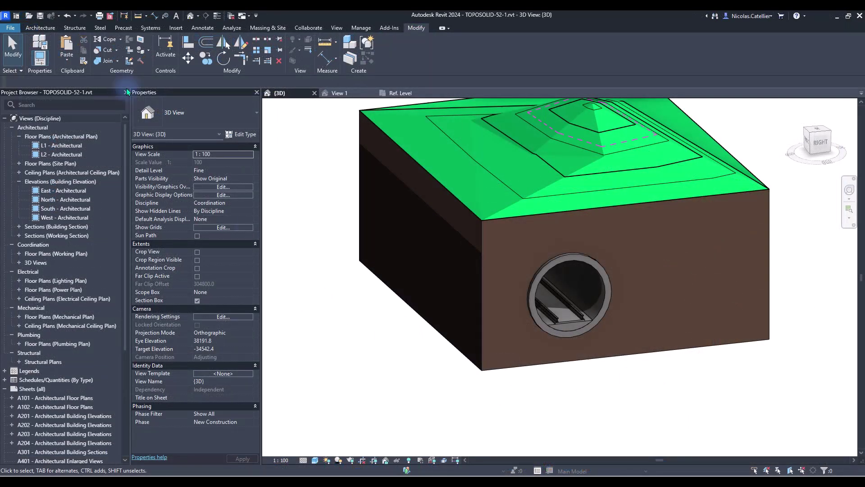
# Begin a new family from the File > New menu
pyautogui.click(10, 30)
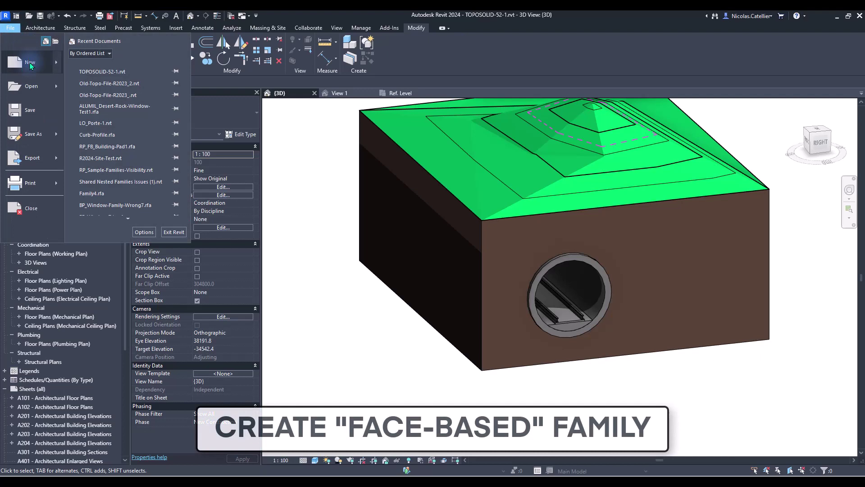
pyautogui.moveTo(30, 63)
pyautogui.click(104, 93)
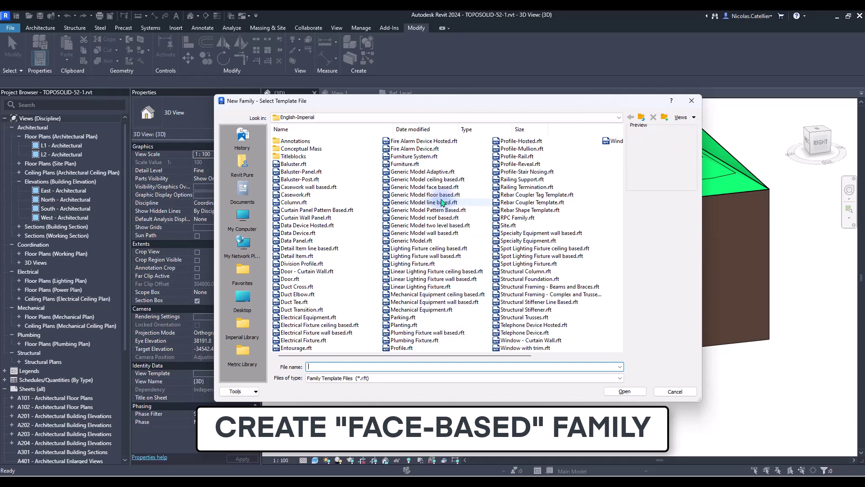
pyautogui.click(606, 143)
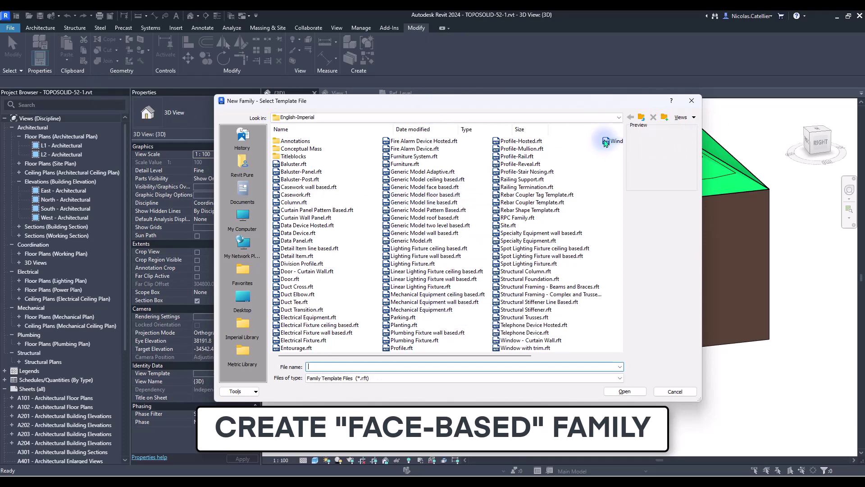
# Open Metric Generic Model face based.rft from the English templates folder as the new family
pyautogui.click(641, 117)
pyautogui.doubleClick(288, 157)
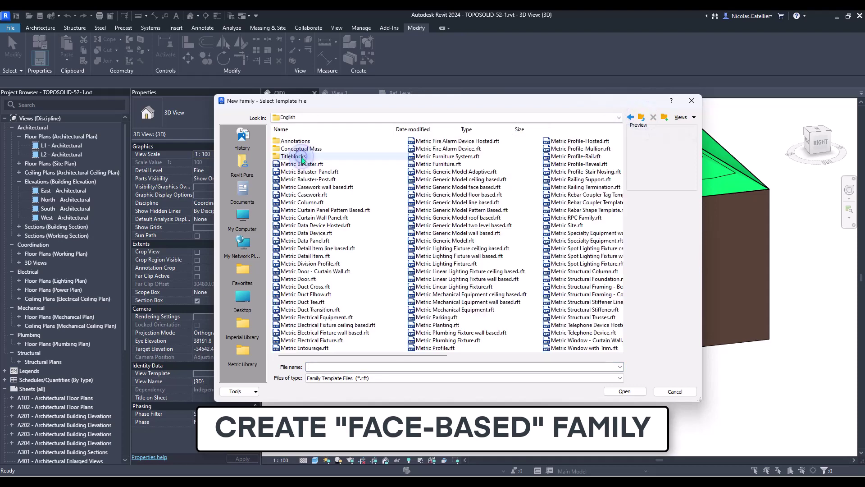
pyautogui.click(688, 118)
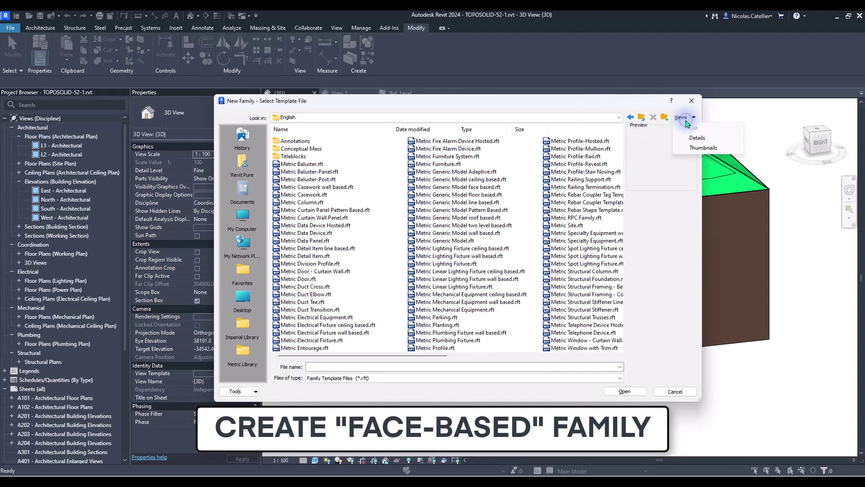
pyautogui.click(700, 149)
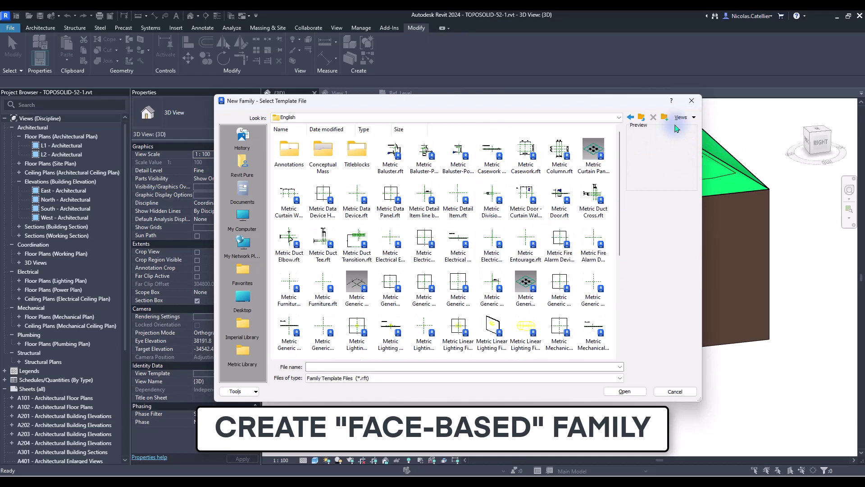
pyautogui.click(689, 121)
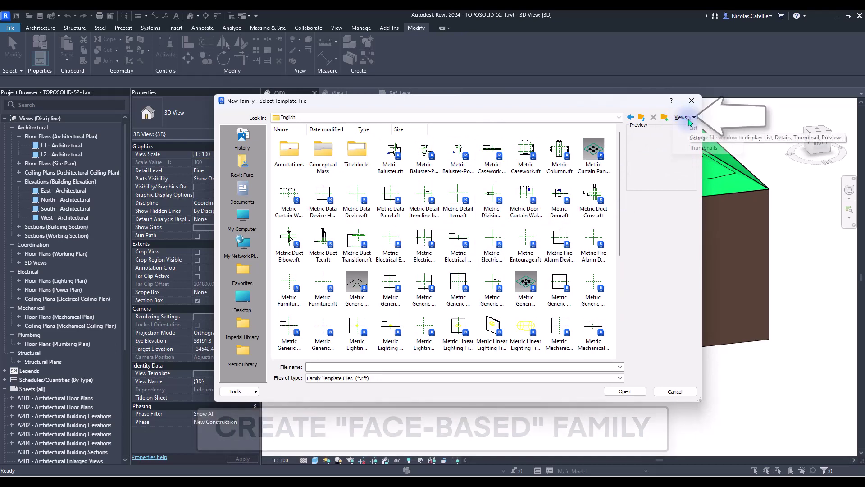
pyautogui.click(696, 128)
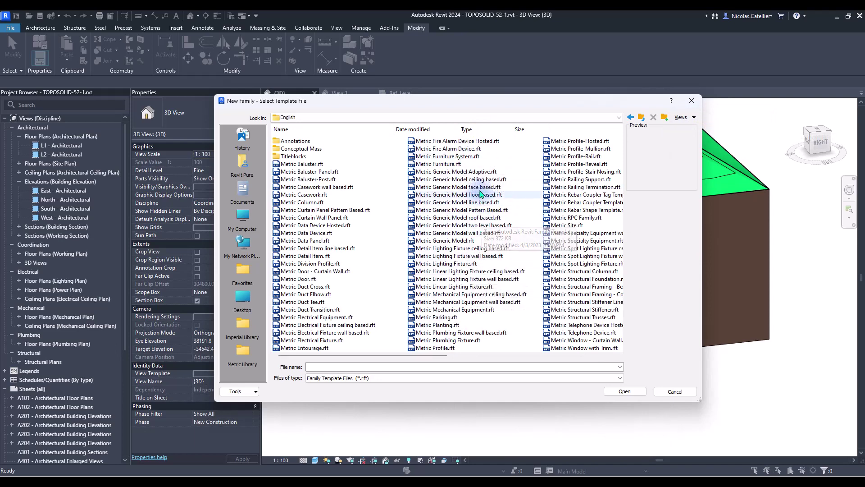
pyautogui.click(477, 187)
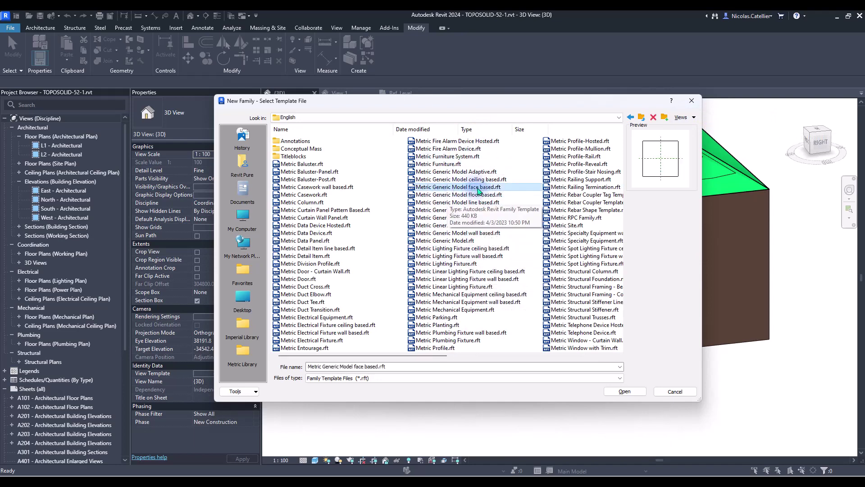
pyautogui.click(628, 392)
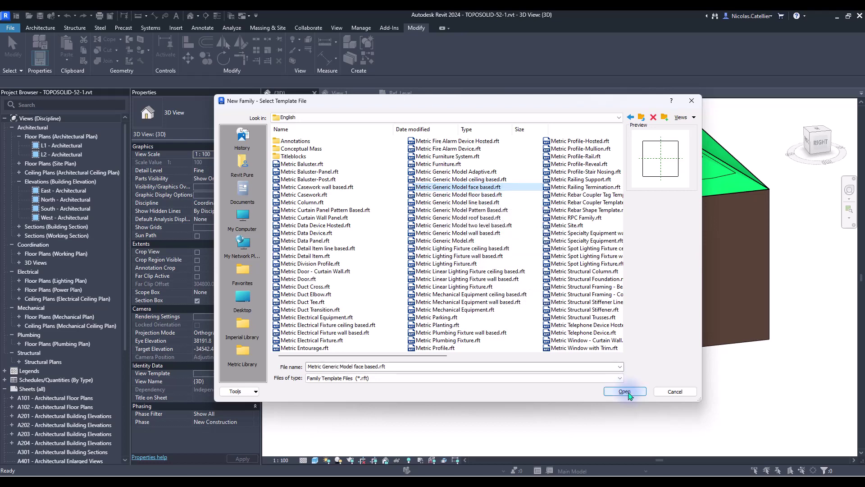
# Stretch the host extrusion's bottom, right and left edges outward and raise its top to 3800
pyautogui.scroll(2, 576, 284)
pyautogui.scroll(-3, 465, 302)
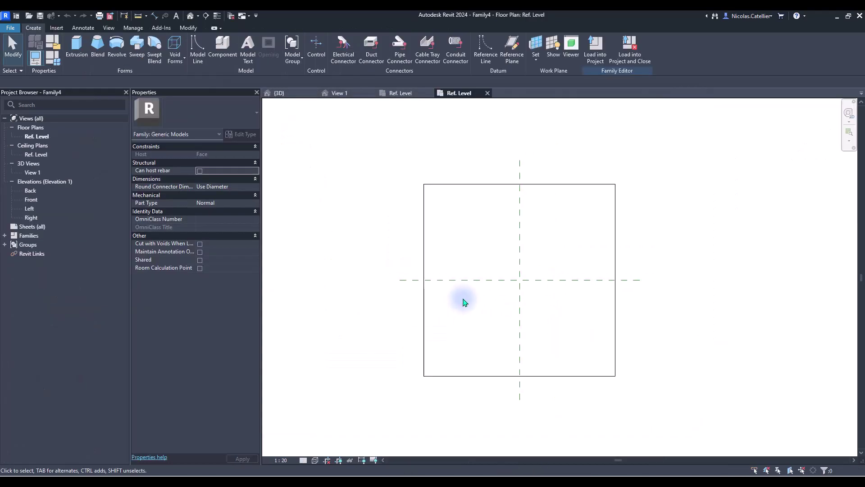
pyautogui.click(584, 185)
pyautogui.scroll(-3, 486, 253)
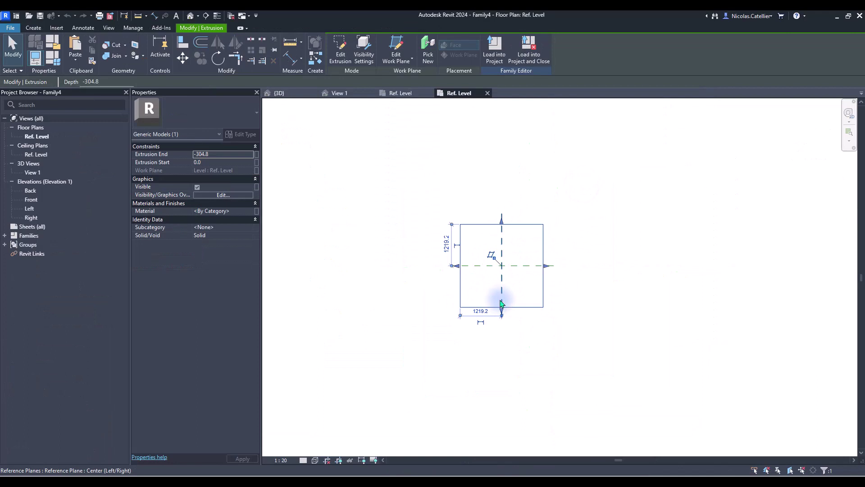
pyautogui.scroll(1, 501, 303)
pyautogui.moveTo(503, 313); pyautogui.dragTo(502, 378)
pyautogui.moveTo(555, 296); pyautogui.dragTo(660, 294)
pyautogui.moveTo(461, 298); pyautogui.dragTo(347, 293)
pyautogui.moveTo(503, 210); pyautogui.dragTo(504, 112)
# Raise the extrusion's top to 4300, extend its bottom, and widen it to 5000
pyautogui.scroll(-1, 507, 220)
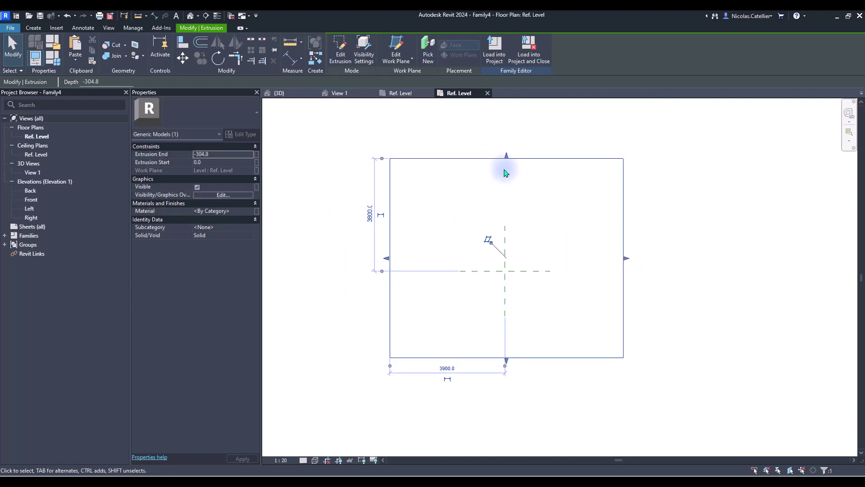
pyautogui.moveTo(505, 157); pyautogui.dragTo(506, 141)
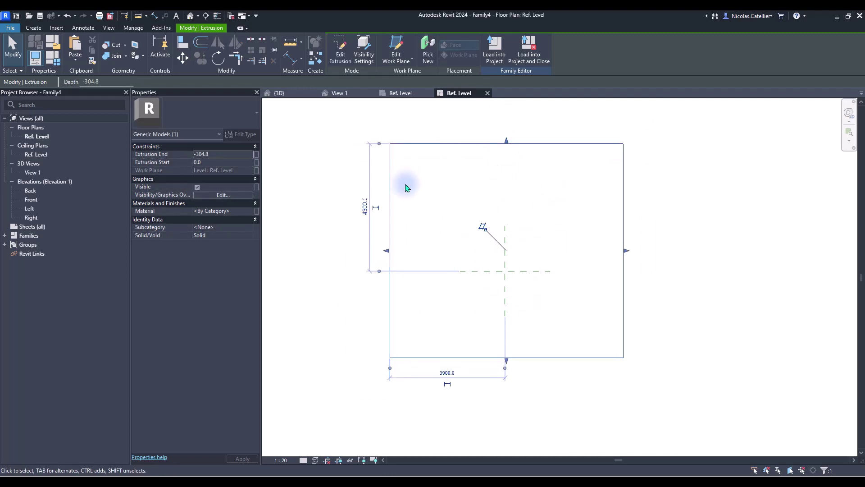
pyautogui.moveTo(550, 257); pyautogui.dragTo(529, 185, button='middle')
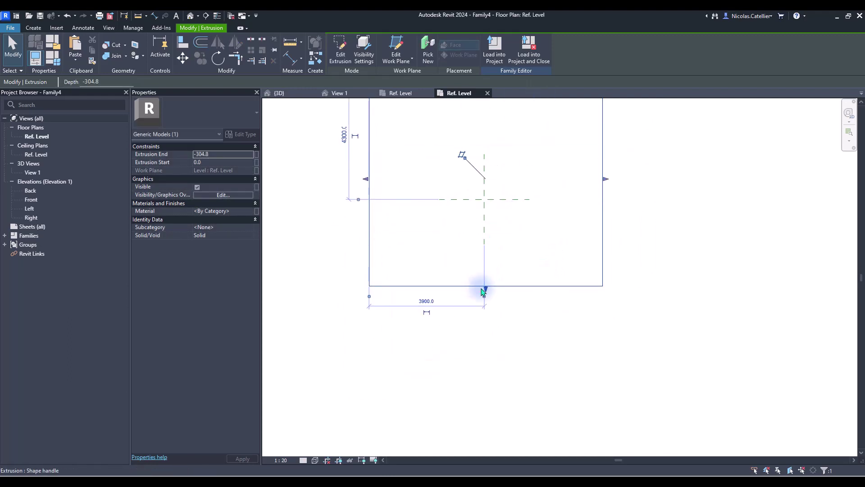
pyautogui.moveTo(487, 291); pyautogui.dragTo(510, 329)
pyautogui.scroll(-1, 509, 328)
pyautogui.moveTo(580, 239); pyautogui.dragTo(595, 233)
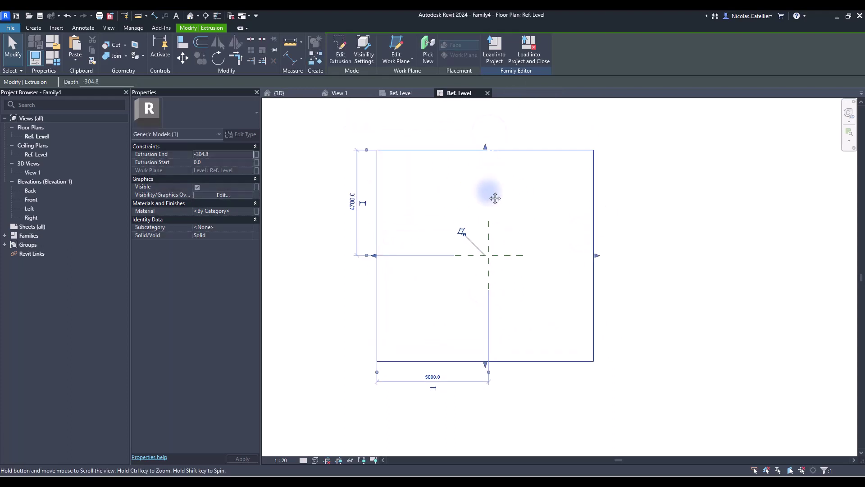
pyautogui.scroll(3, 496, 203)
pyautogui.click(765, 235)
# Start a void extrusion using the Circle draw tool
pyautogui.click(33, 28)
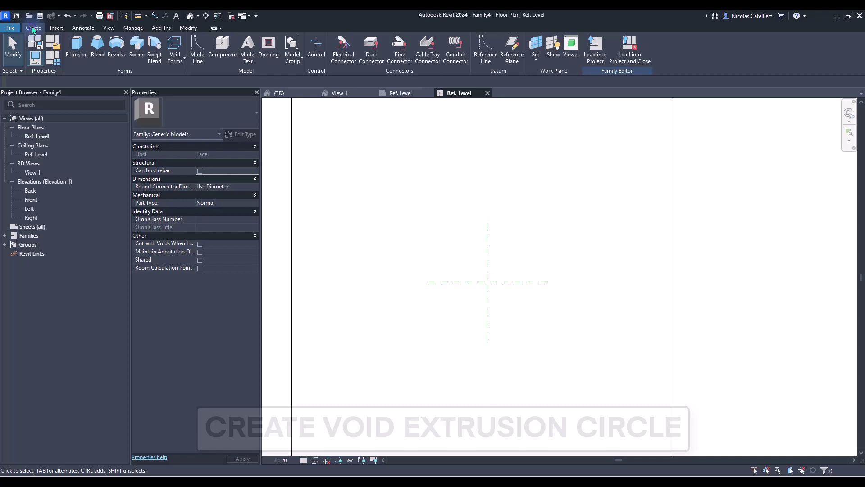
pyautogui.click(177, 63)
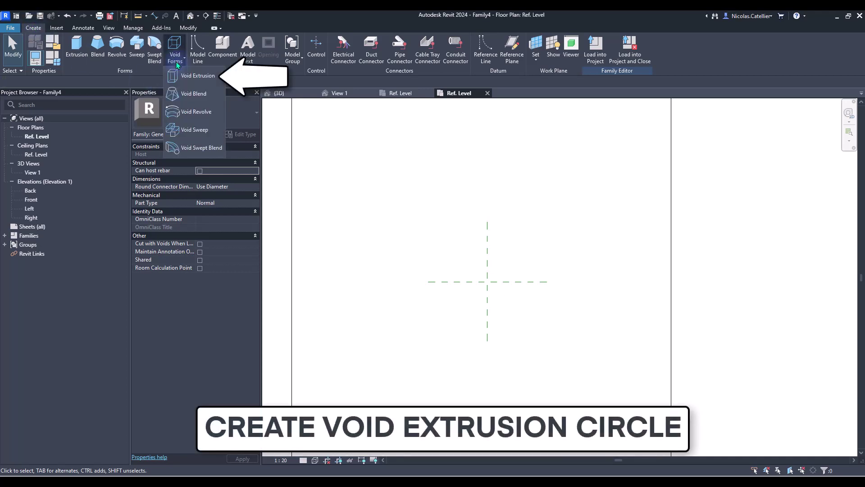
pyautogui.click(186, 77)
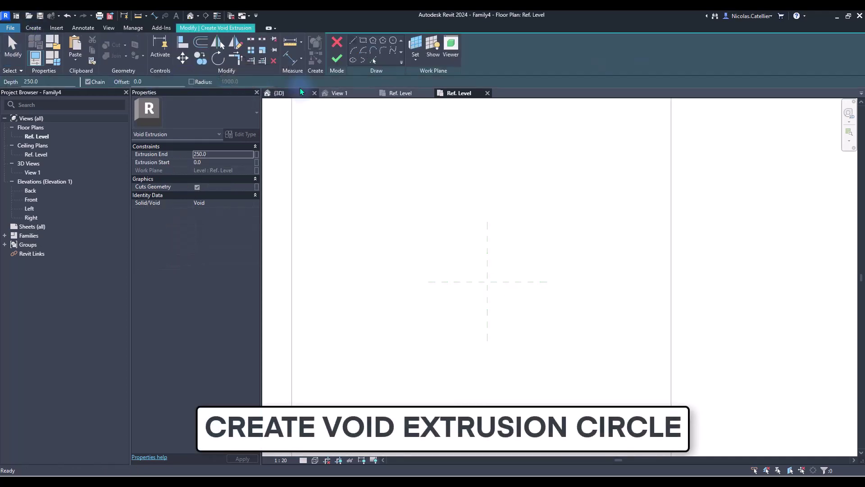
pyautogui.click(393, 41)
# Draw a 1260-radius circle centred on the reference-plane intersection
pyautogui.scroll(3, 473, 277)
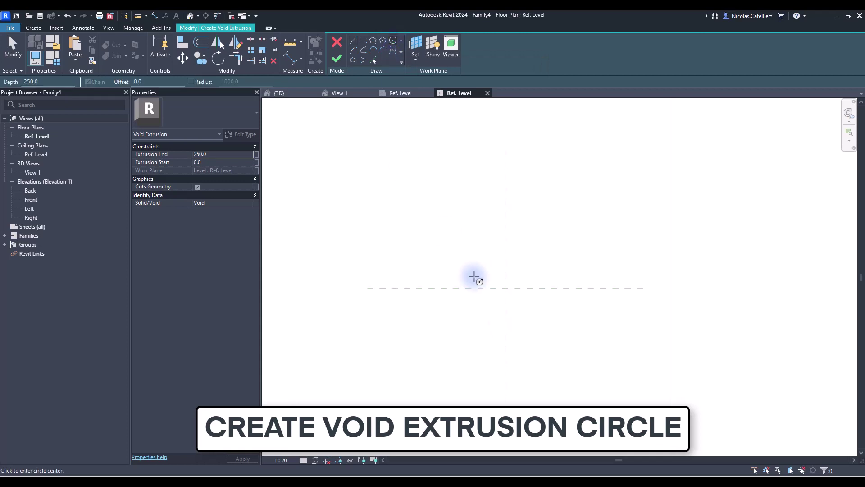
pyautogui.click(504, 287)
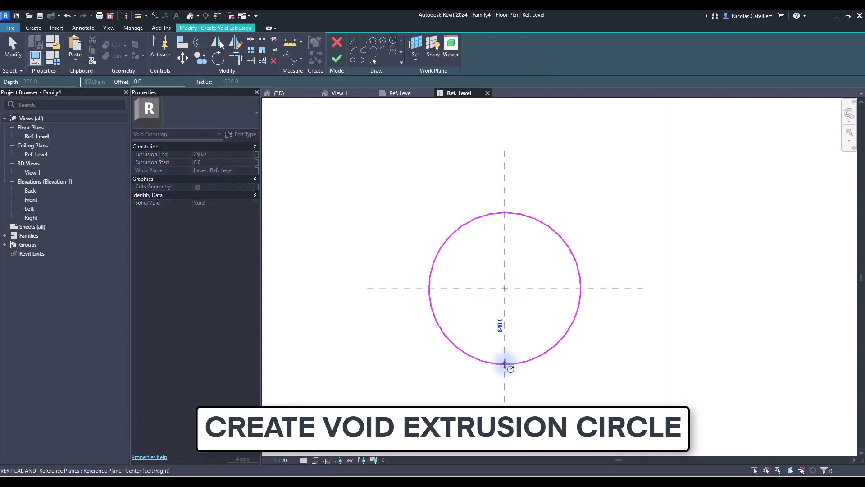
pyautogui.click(498, 334)
pyautogui.scroll(-1, 510, 398)
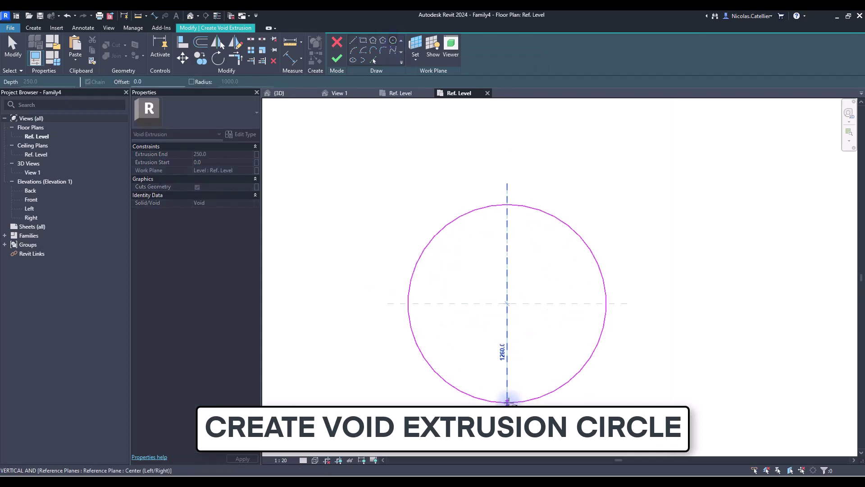
pyautogui.click(507, 400)
pyautogui.press('Escape')
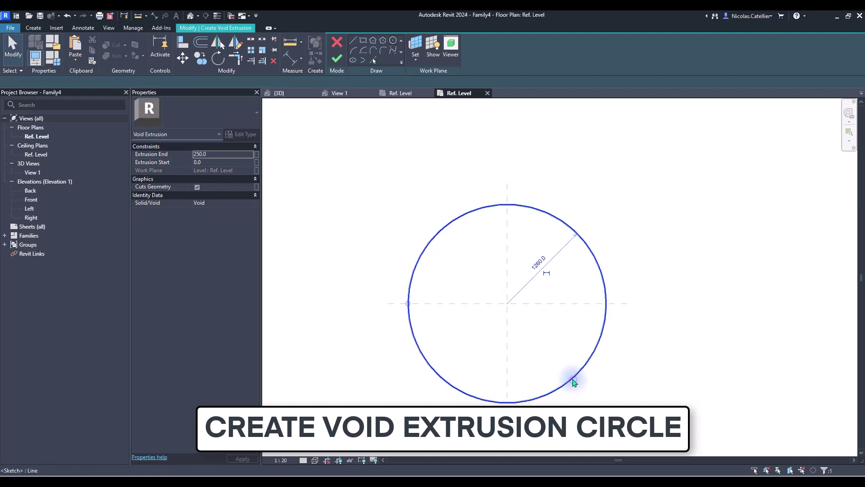
pyautogui.scroll(-2, 522, 322)
pyautogui.scroll(3, 522, 321)
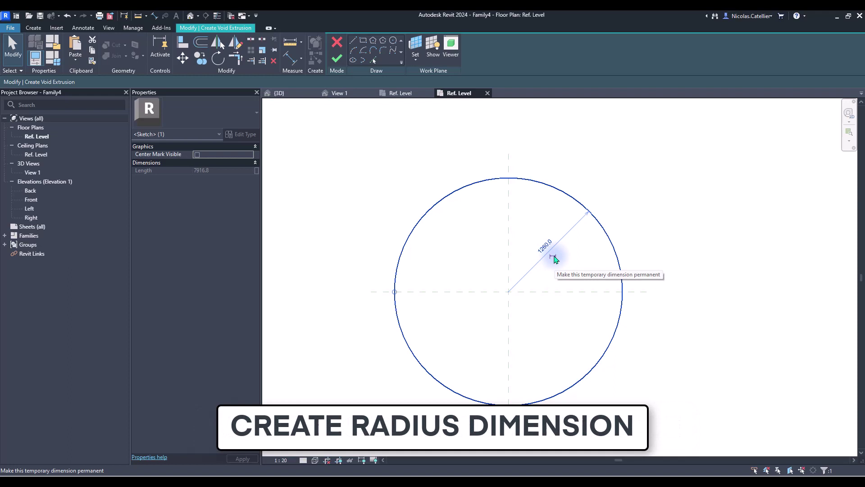
# Label the circle's radius dimension with a new Radius type parameter
pyautogui.click(571, 232)
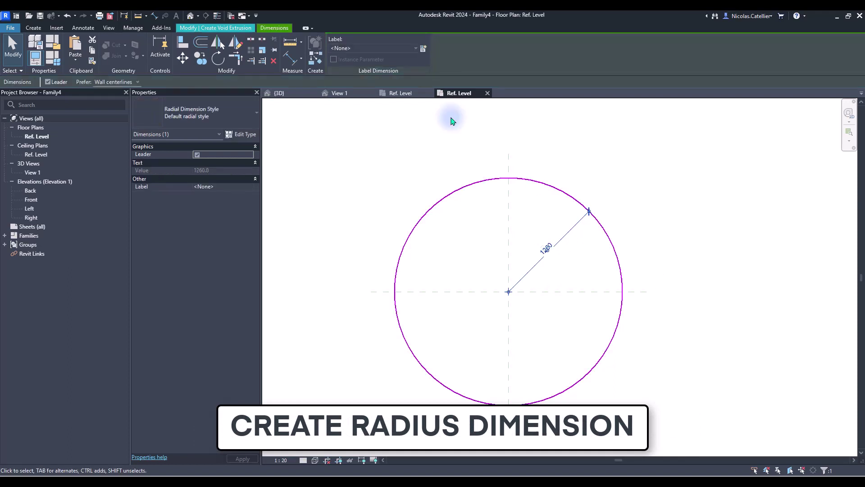
pyautogui.click(359, 49)
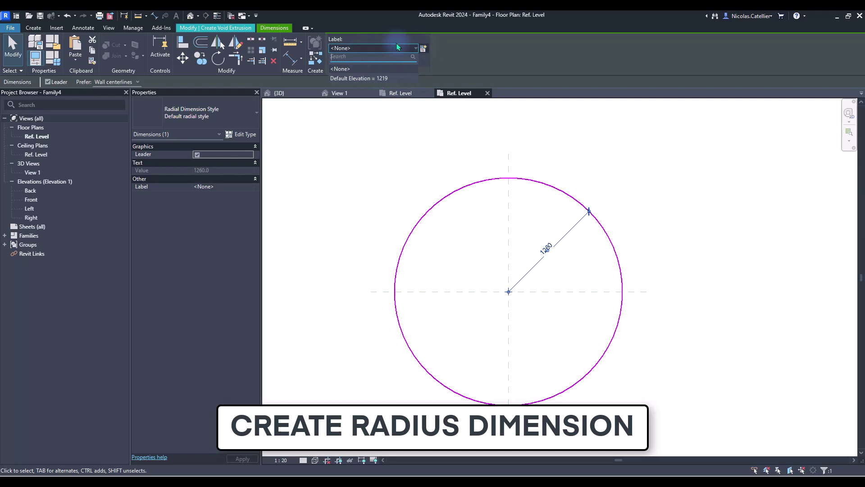
pyautogui.click(423, 49)
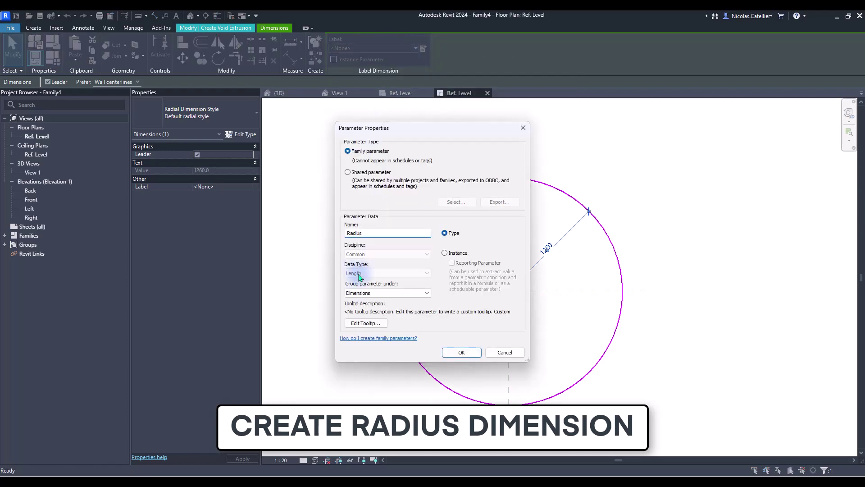
pyautogui.click(460, 353)
pyautogui.scroll(-1, 406, 162)
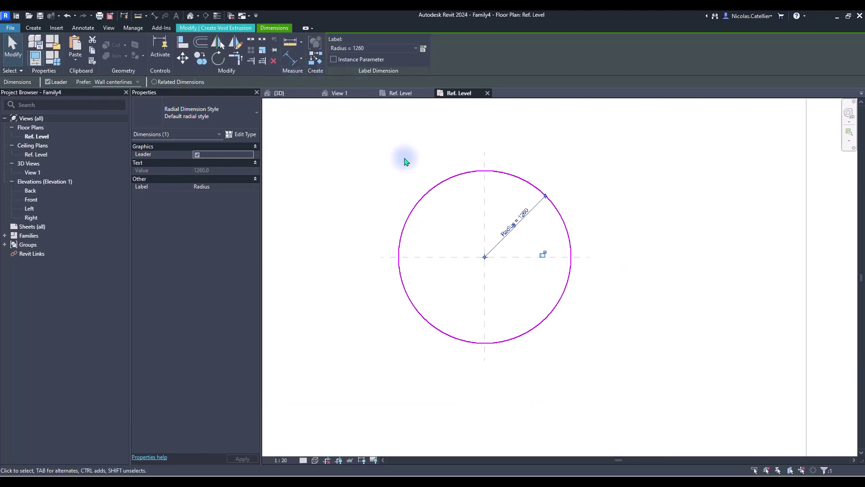
pyautogui.click(399, 164)
# Finish the void extrusion and open the Front elevation
pyautogui.click(343, 61)
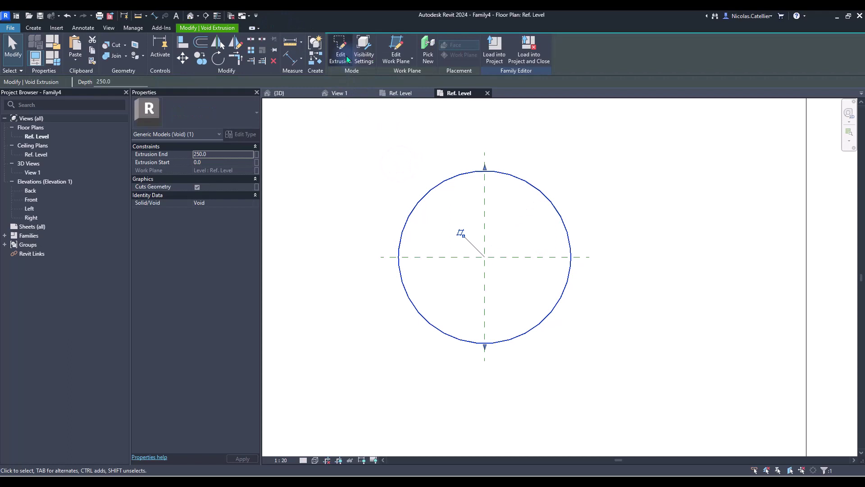
pyautogui.click(396, 141)
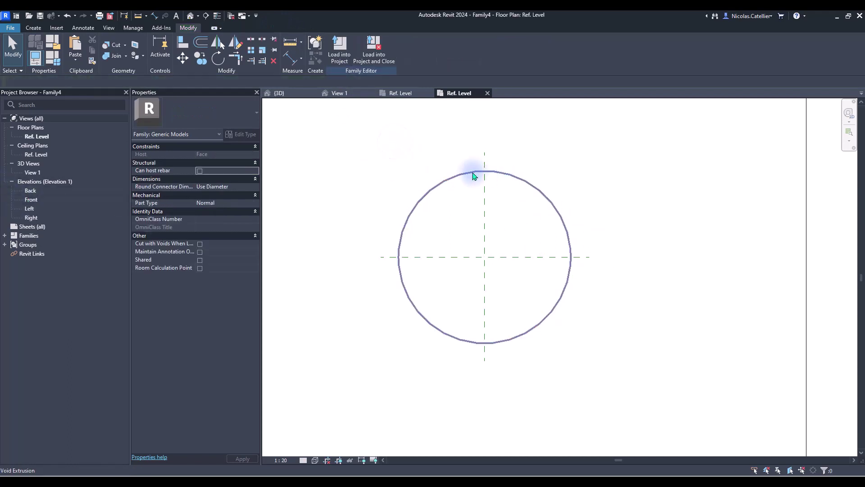
pyautogui.click(473, 170)
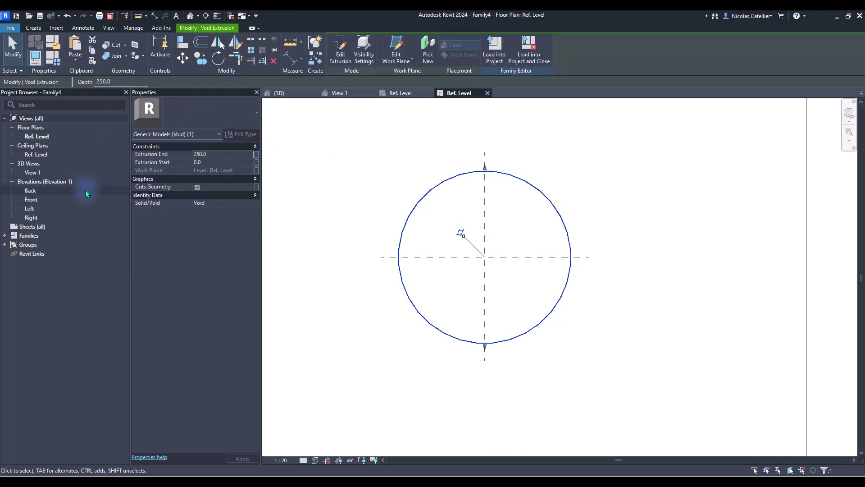
pyautogui.doubleClick(37, 197)
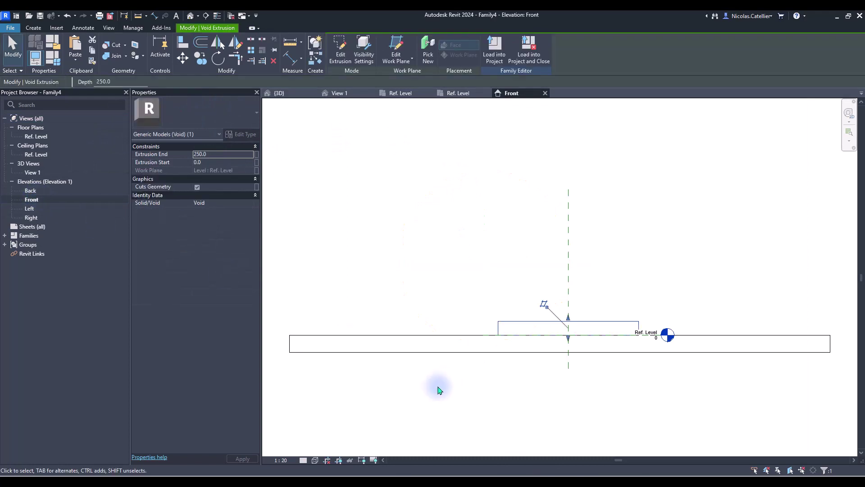
# Draw a horizontal reference plane about 2434 below the reference level in Front elevation
pyautogui.moveTo(440, 390); pyautogui.dragTo(424, 267, button='middle')
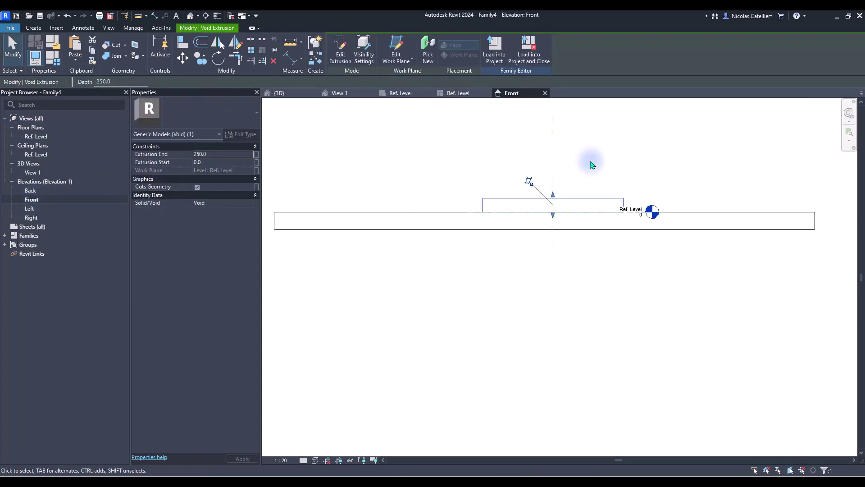
pyautogui.moveTo(592, 165); pyautogui.dragTo(580, 203, button='middle')
pyautogui.click(696, 270)
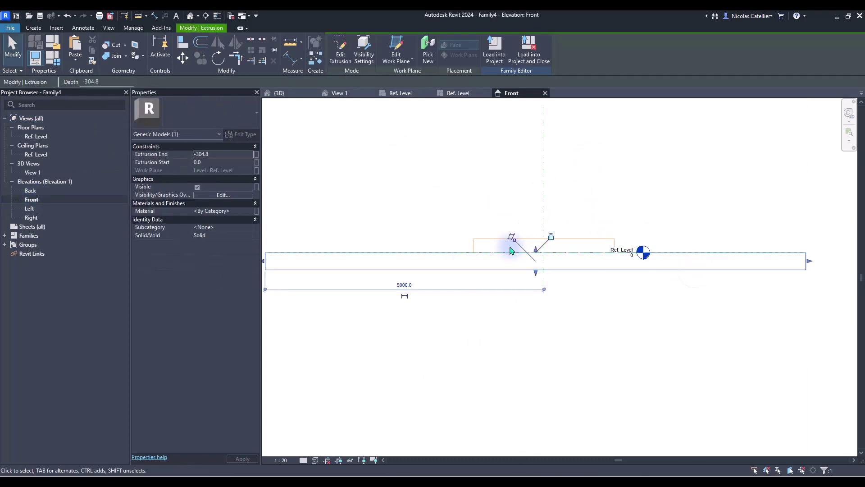
pyautogui.scroll(-2, 604, 247)
pyautogui.click(620, 311)
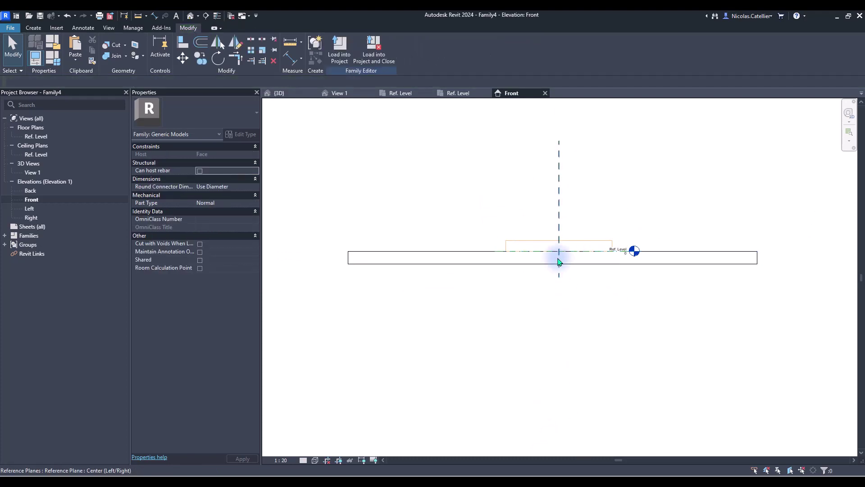
pyautogui.click(32, 28)
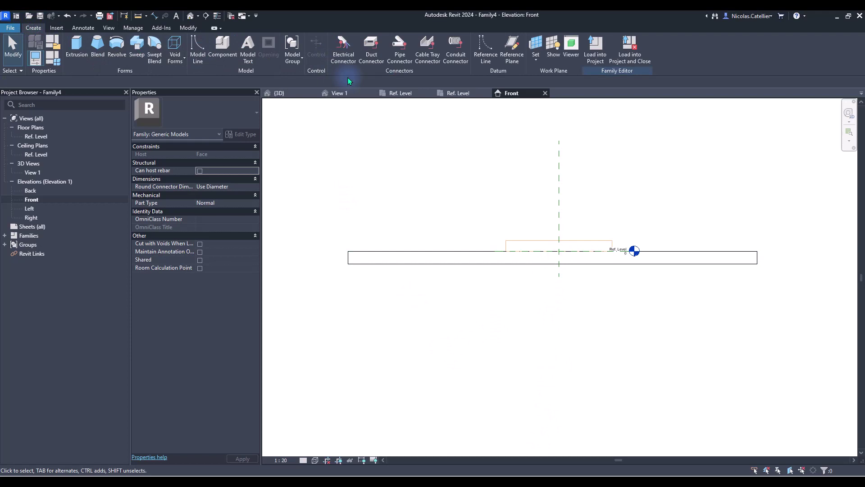
pyautogui.click(514, 62)
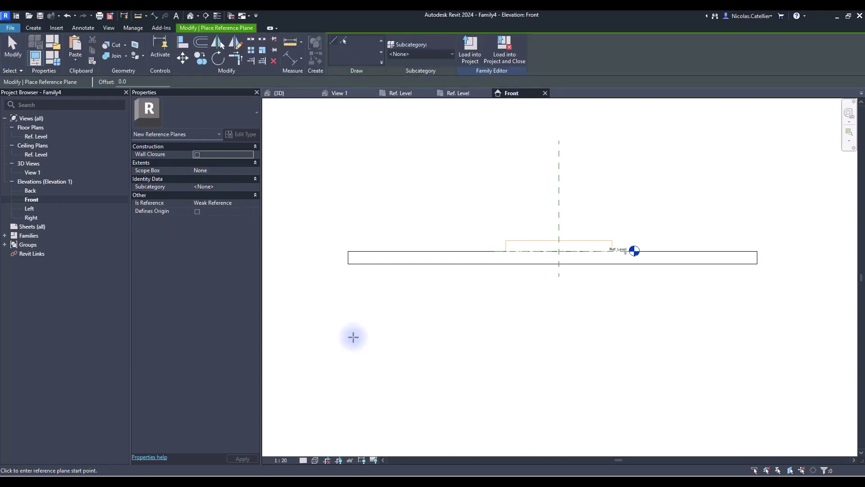
pyautogui.click(329, 354)
pyautogui.click(779, 353)
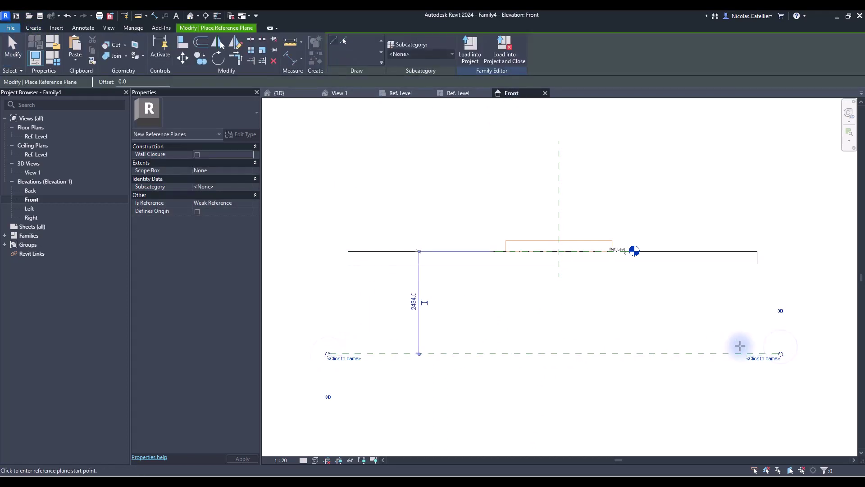
pyautogui.press('Escape')
pyautogui.press('Escape')
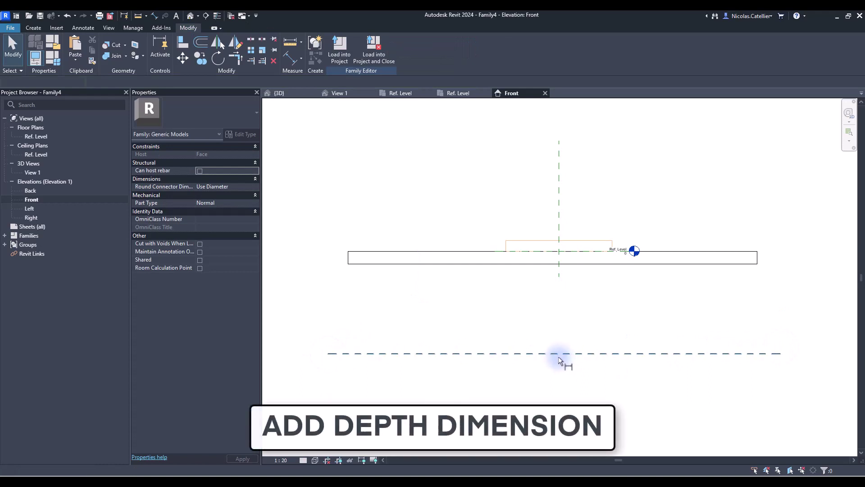
# Dimension the 2434 gap between the lower reference plane and the reference level with DI
pyautogui.press('d')
pyautogui.press('i')
pyautogui.click(557, 354)
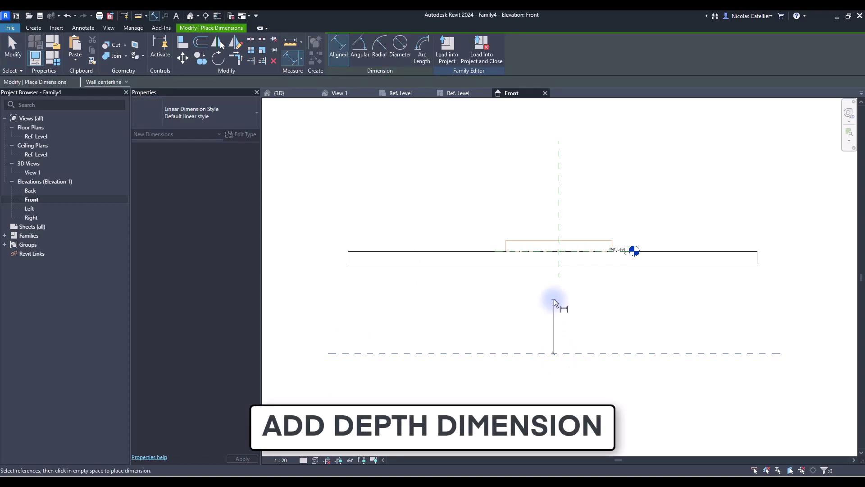
pyautogui.click(545, 255)
pyautogui.click(539, 303)
pyautogui.press('Escape')
pyautogui.press('Escape')
pyautogui.scroll(4, 539, 306)
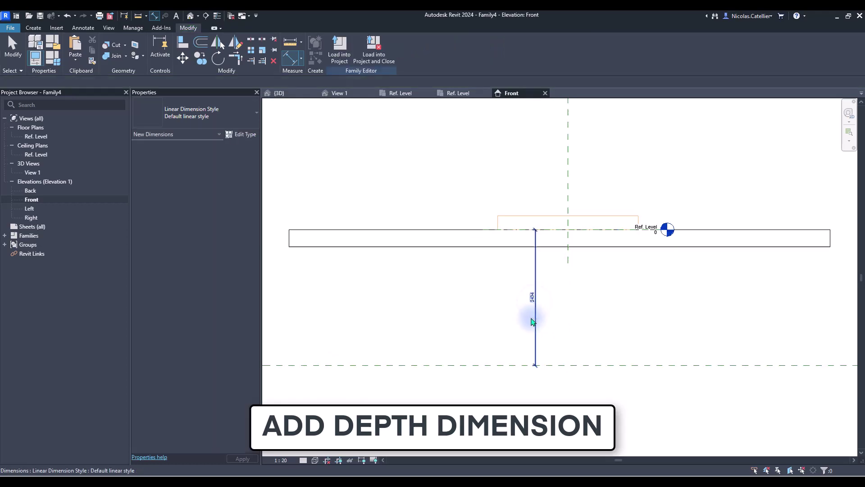
# Label the 2434 dimension with a new instance parameter named Depth
pyautogui.click(540, 320)
pyautogui.scroll(3, 546, 280)
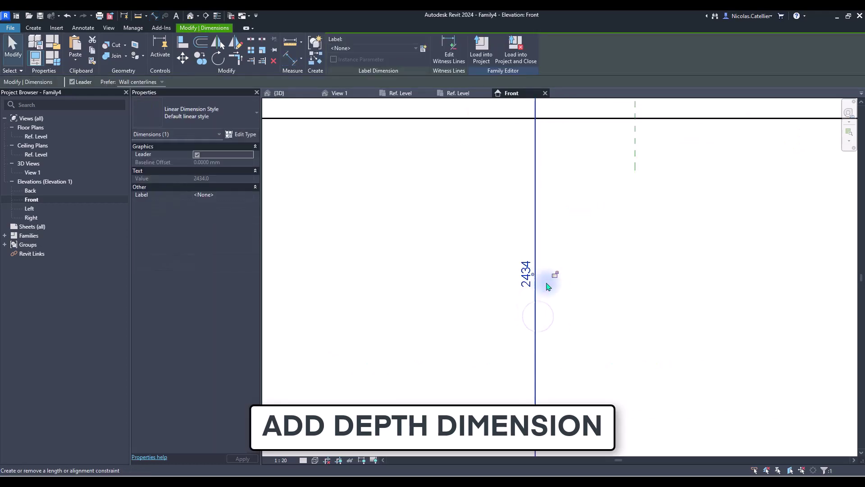
pyautogui.click(423, 52)
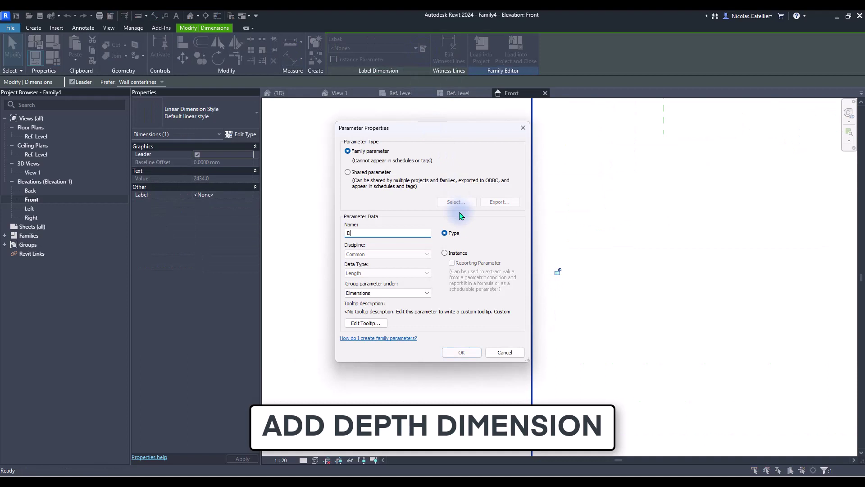
pyautogui.click(445, 253)
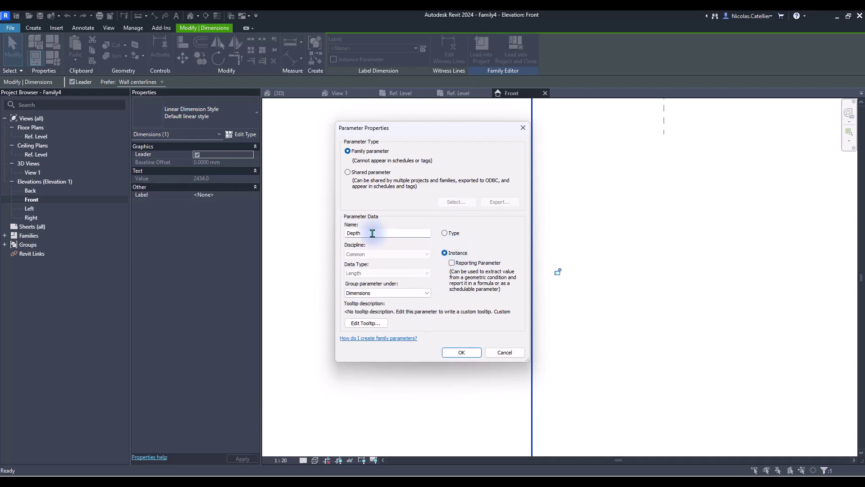
pyautogui.click(460, 353)
pyautogui.scroll(-3, 501, 271)
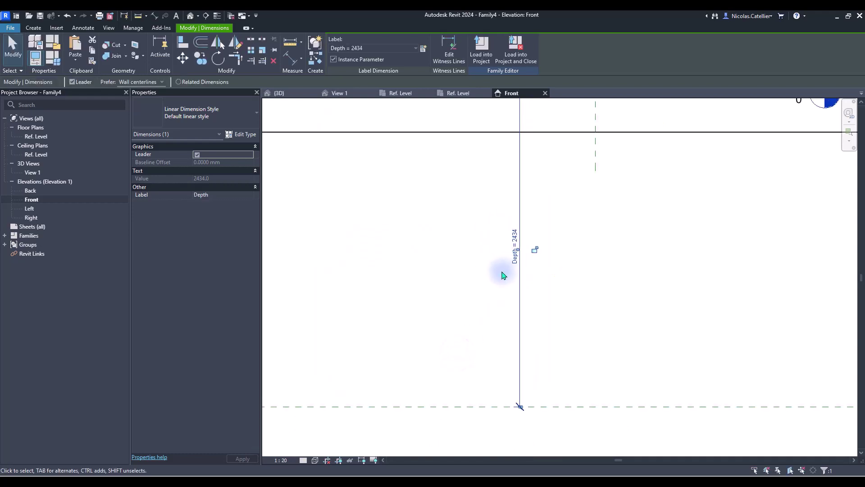
# Stretch the void down, then align and lock its bottom to the lower plane and top to Ref. Level
pyautogui.click(536, 181)
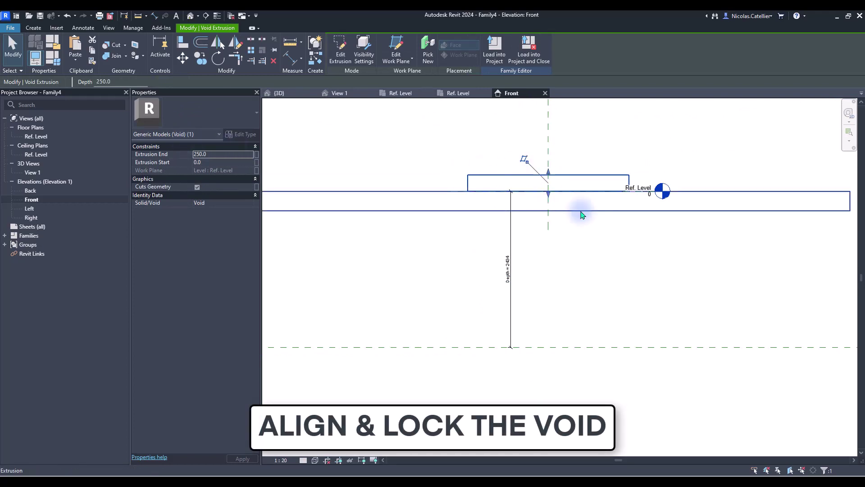
pyautogui.moveTo(548, 194); pyautogui.dragTo(549, 260)
pyautogui.click(574, 310)
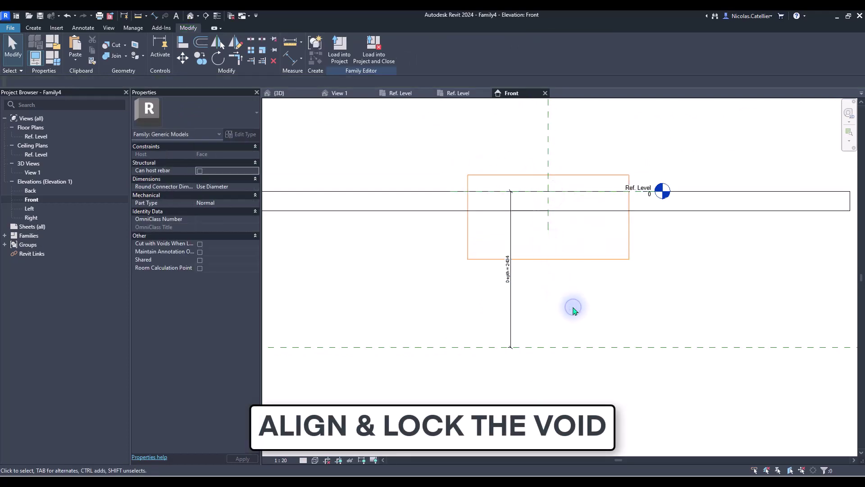
pyautogui.press('a')
pyautogui.press('l')
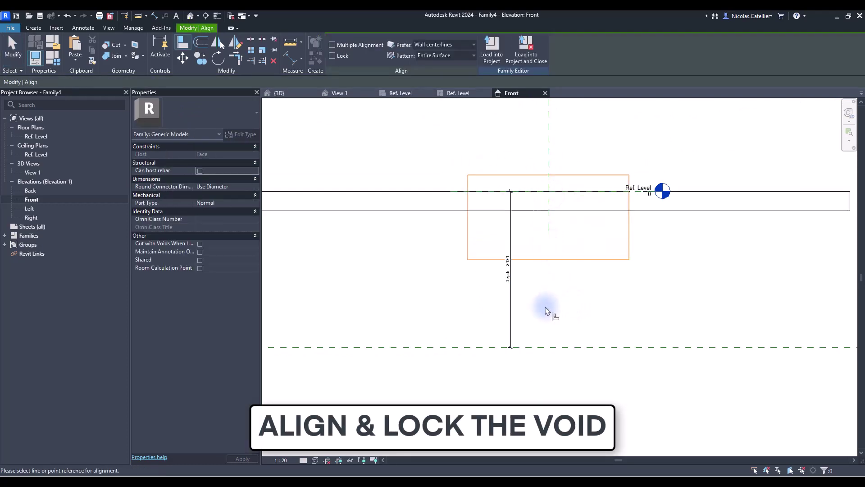
pyautogui.click(546, 347)
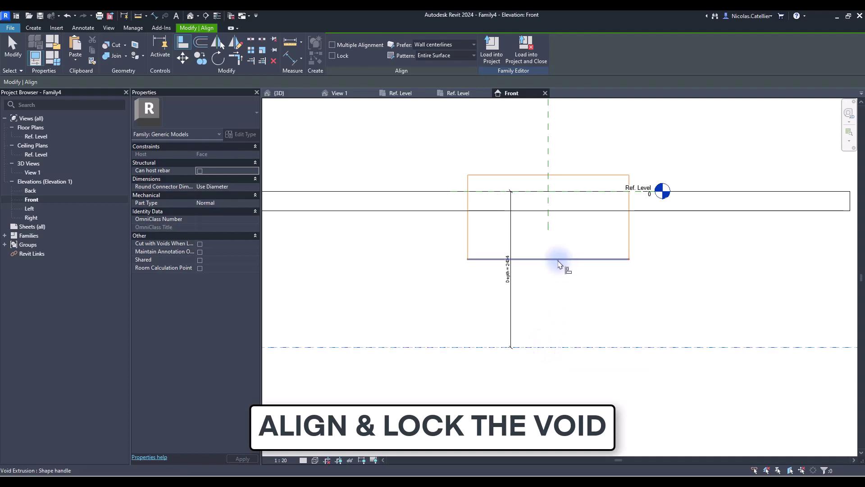
pyautogui.click(558, 259)
pyautogui.click(543, 363)
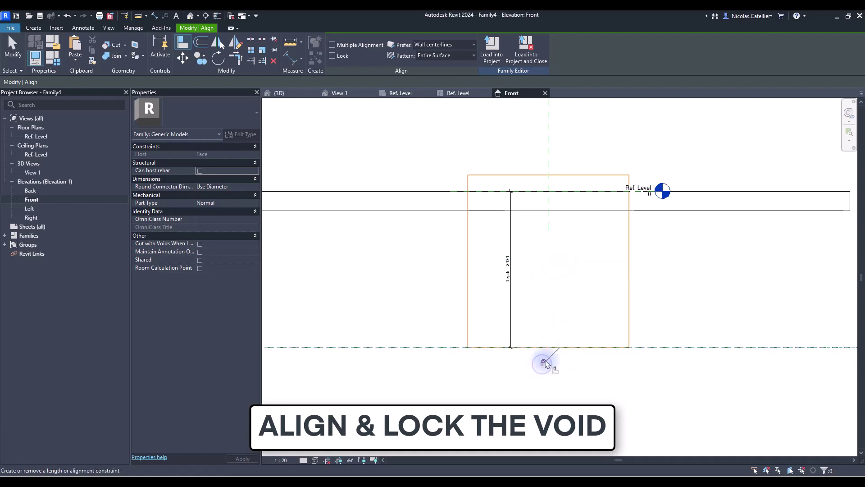
pyautogui.click(573, 194)
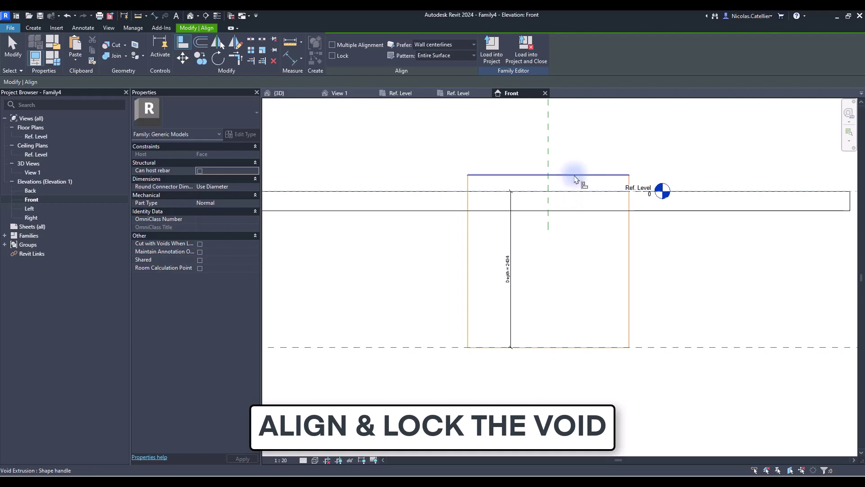
pyautogui.scroll(-5, 543, 257)
pyautogui.press('Escape')
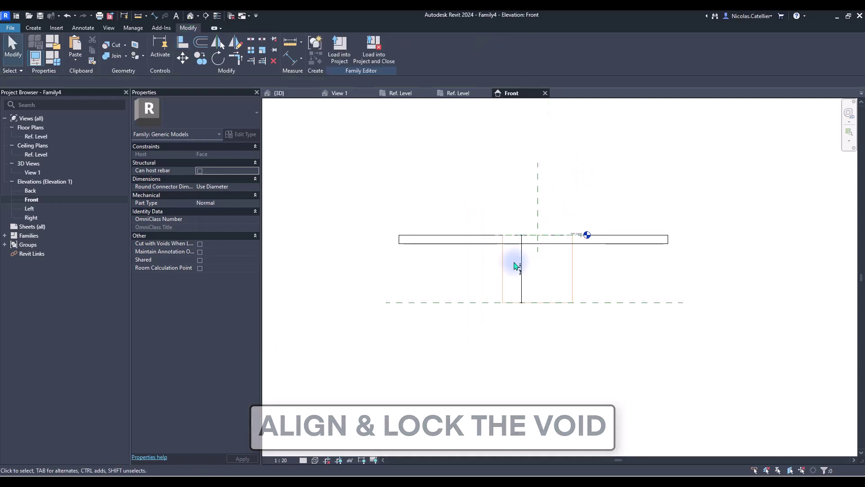
pyautogui.scroll(3, 522, 257)
# Change the Depth dimension to 3700 so the void stretches to match
pyautogui.click(520, 288)
pyautogui.scroll(3, 518, 287)
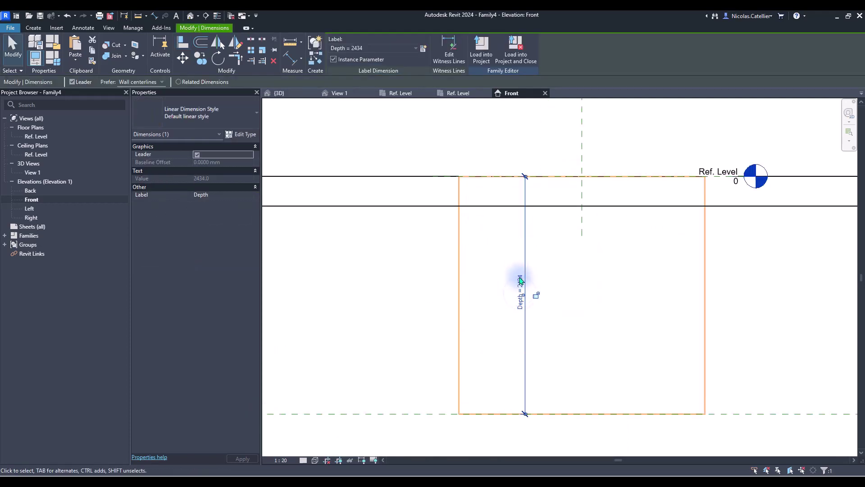
pyautogui.click(519, 283)
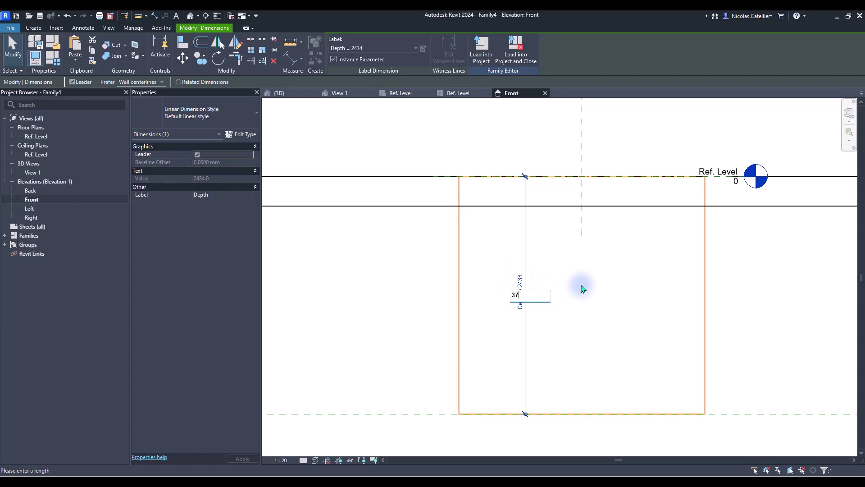
pyautogui.press('Return')
pyautogui.scroll(-5, 541, 288)
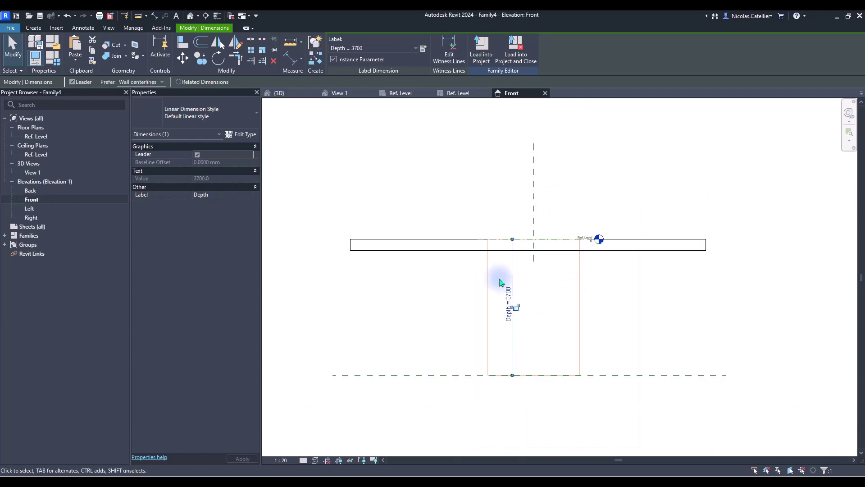
pyautogui.click(626, 298)
pyautogui.scroll(1, 576, 319)
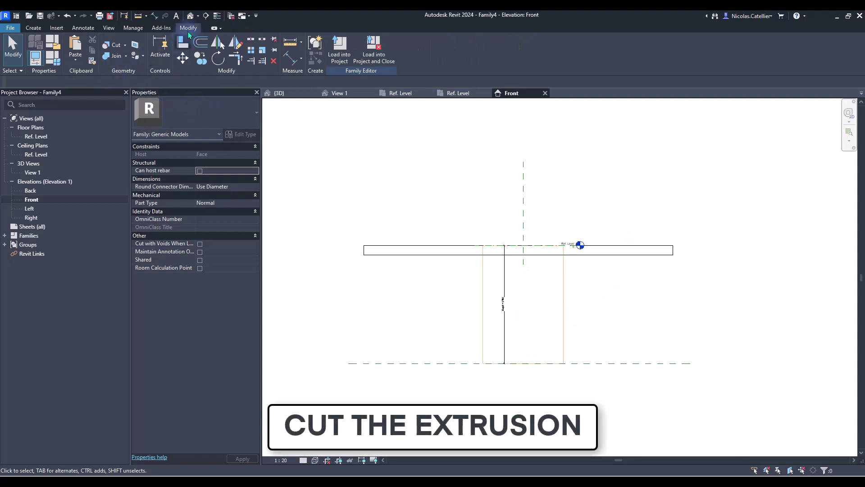
# Cut the round void out of the slab and check the hole in the Default 3D view
pyautogui.click(105, 46)
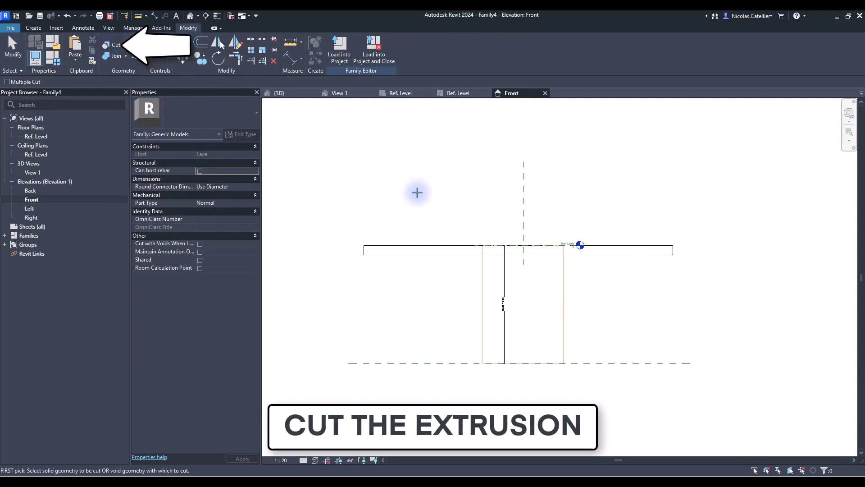
pyautogui.scroll(1, 471, 257)
pyautogui.click(470, 255)
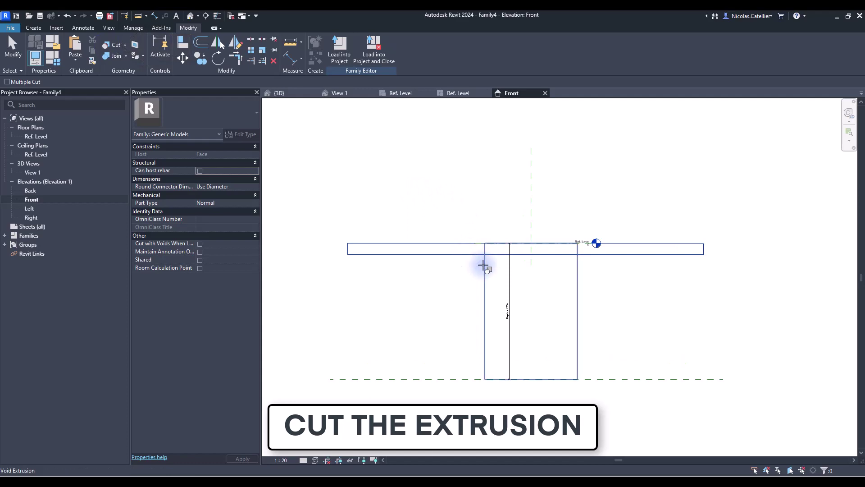
pyautogui.click(485, 266)
pyautogui.press('Escape')
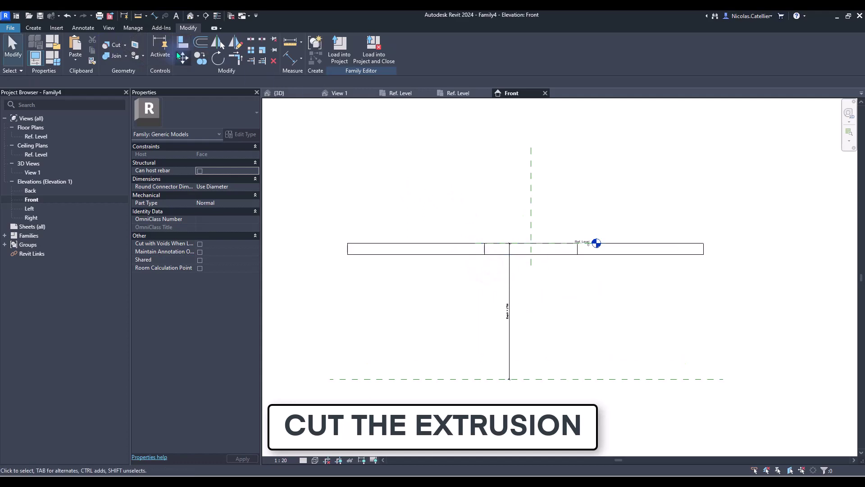
pyautogui.click(108, 28)
pyautogui.click(80, 44)
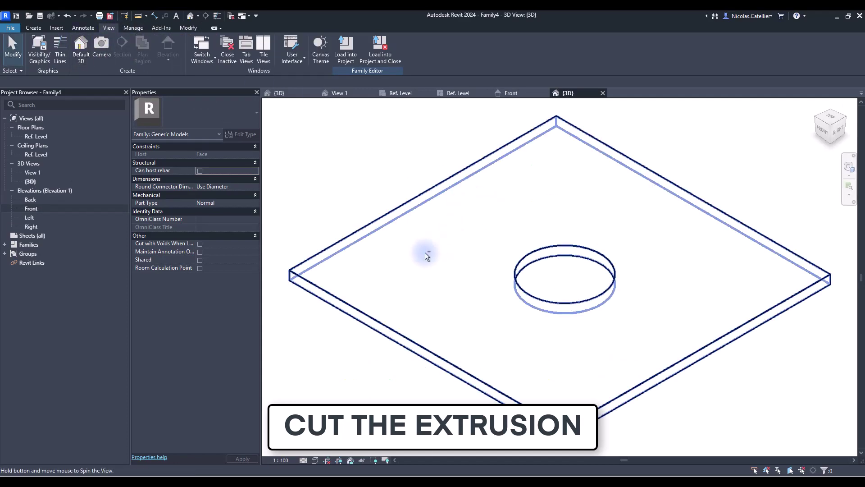
pyautogui.click(625, 292)
pyautogui.press('Escape')
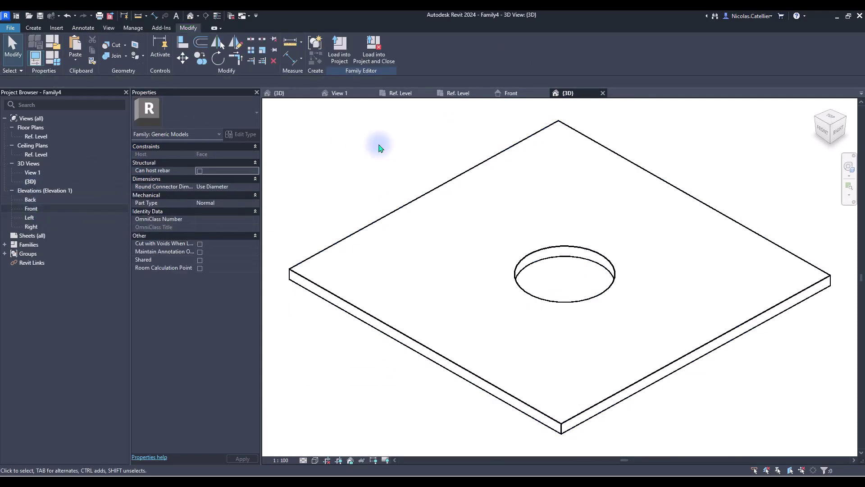
# Load Family4 into TOPOSOLID-52-1.rvt without saving the family
pyautogui.click(370, 57)
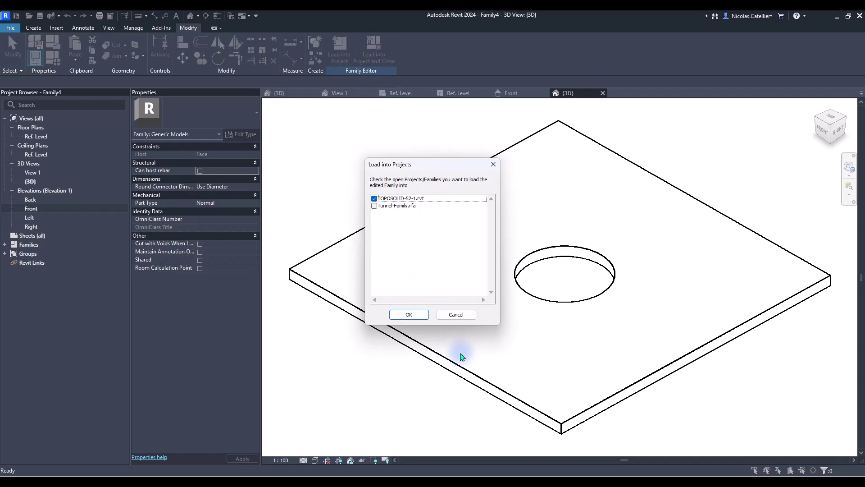
pyautogui.click(409, 315)
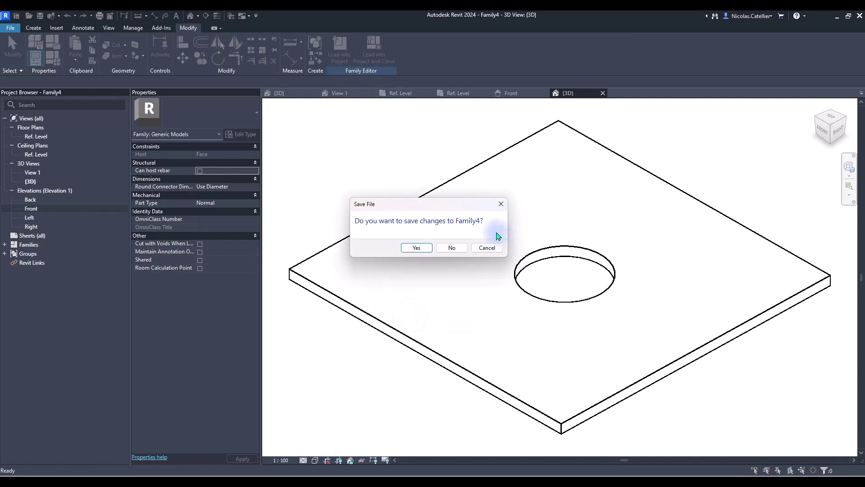
pyautogui.click(448, 249)
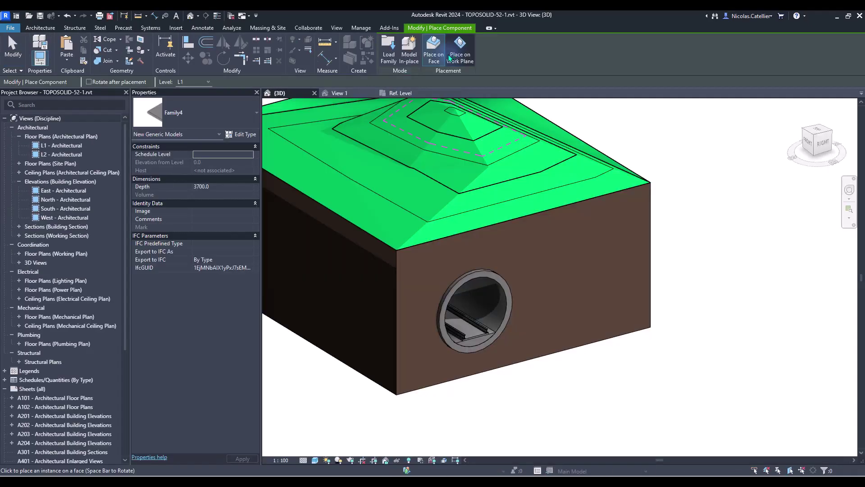
pyautogui.click(430, 58)
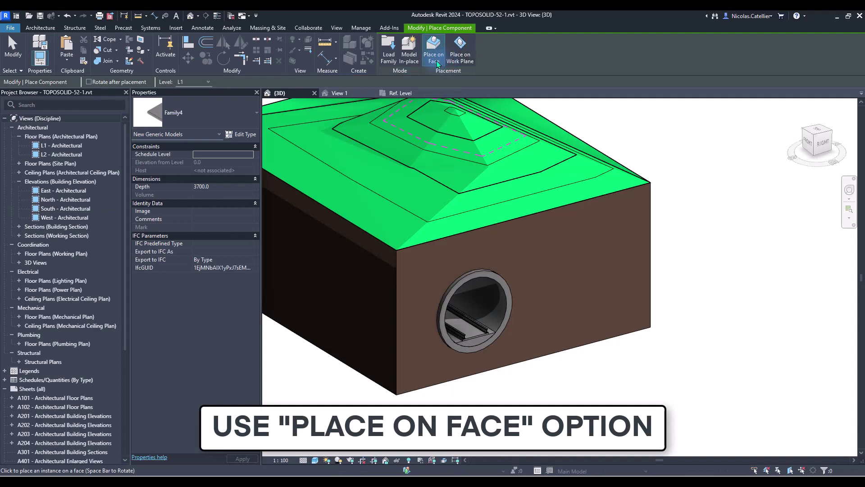
# Place Family4 on the toposolid's side face using Place on Face, cutting a second round hole
pyautogui.click(464, 60)
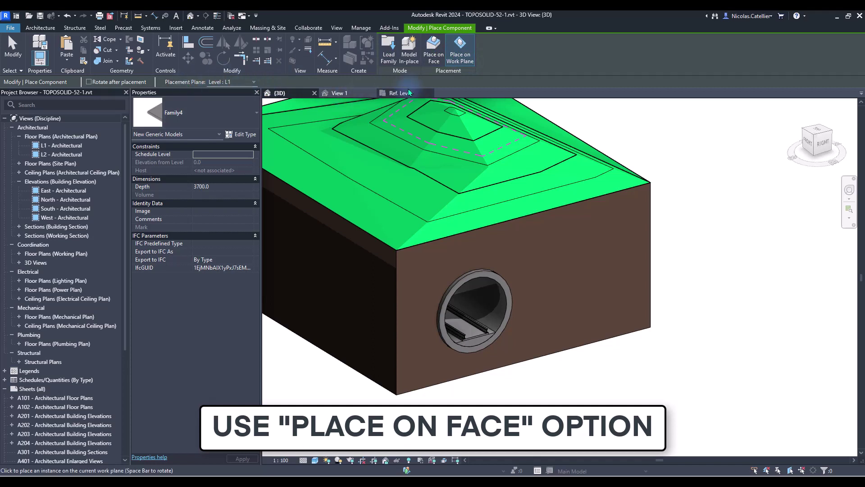
pyautogui.click(434, 58)
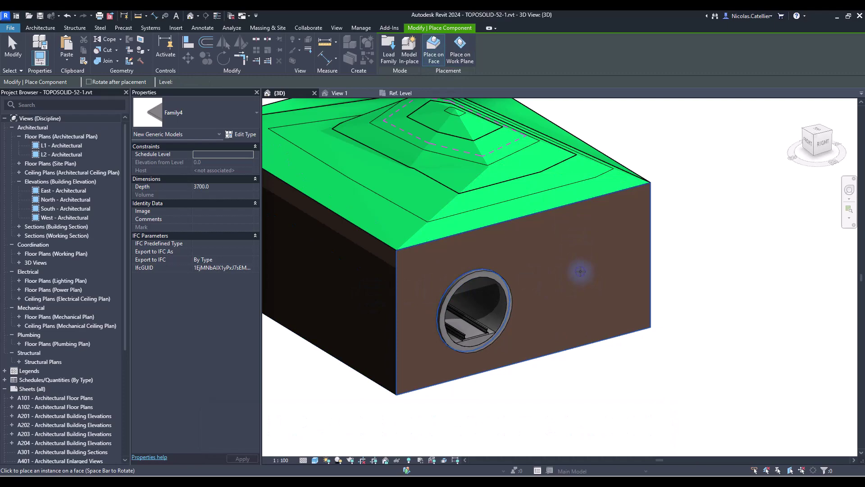
pyautogui.click(580, 270)
pyautogui.keyDown('shift'); pyautogui.moveTo(753, 299); pyautogui.dragTo(749, 347, button='middle'); pyautogui.keyUp('shift')
pyautogui.press('Escape')
# Change the placed Family4 hole's Depth to 25000 in Properties and check how deep it cuts
pyautogui.click(711, 287)
pyautogui.scroll(2, 623, 296)
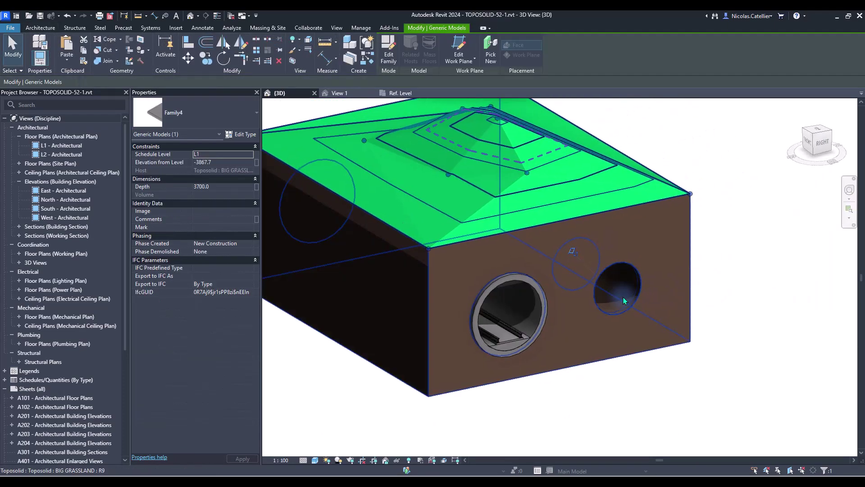
pyautogui.moveTo(623, 296)
pyautogui.keyDown('shift'); pyautogui.mouseDown(button='middle')
pyautogui.moveTo(625, 270)
pyautogui.moveTo(626, 286)
pyautogui.mouseUp(button='middle'); pyautogui.keyUp('shift')
pyautogui.scroll(3, 626, 285)
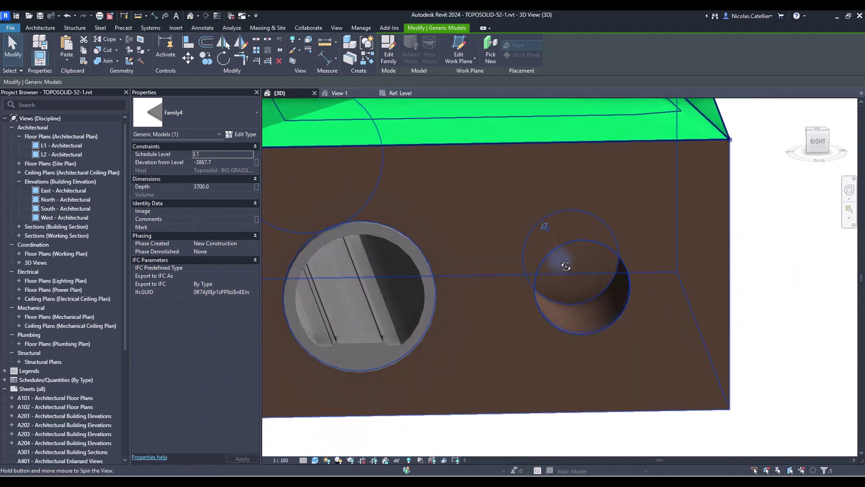
pyautogui.keyDown('shift'); pyautogui.moveTo(566, 266); pyautogui.dragTo(558, 261, button='middle'); pyautogui.keyUp('shift')
pyautogui.click(223, 185)
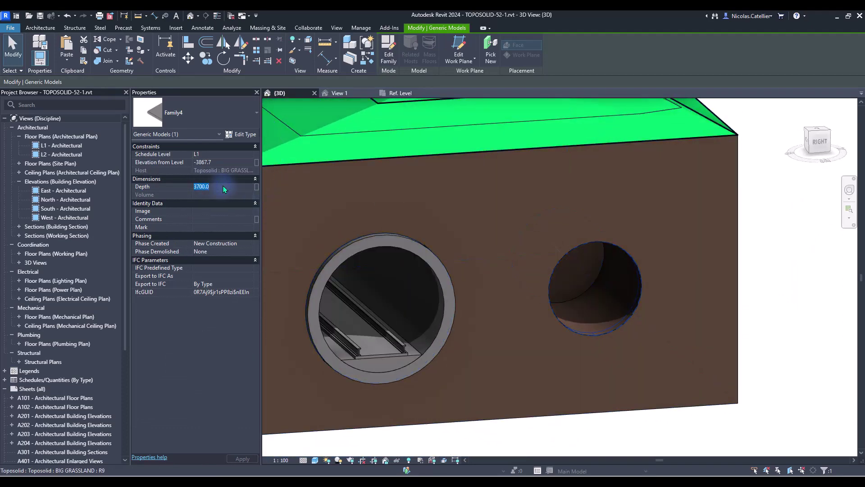
pyautogui.write('9000')
pyautogui.press('Return')
pyautogui.keyDown('shift'); pyautogui.moveTo(614, 332); pyautogui.dragTo(635, 320, button='middle'); pyautogui.keyUp('shift')
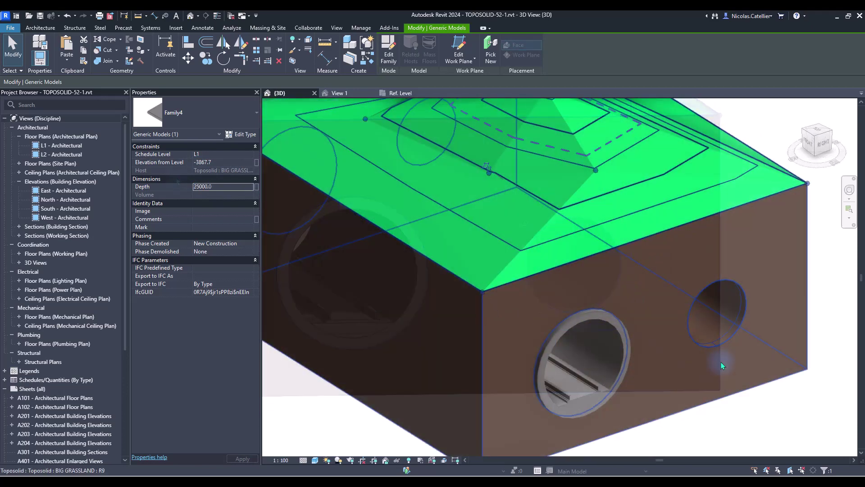
pyautogui.keyDown('shift'); pyautogui.moveTo(721, 361); pyautogui.dragTo(594, 312, button='middle'); pyautogui.keyUp('shift')
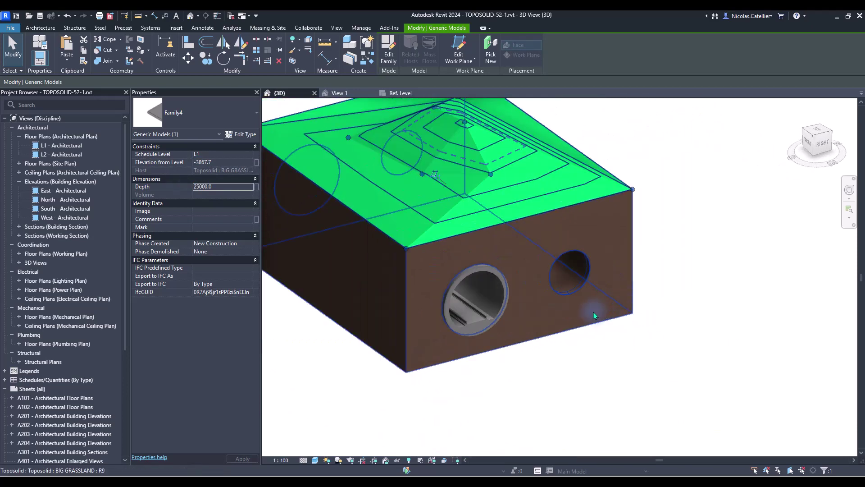
# Select the tunnel family and shorten its depth to about 17724 with the grip
pyautogui.click(491, 312)
pyautogui.keyDown('shift'); pyautogui.moveTo(490, 312); pyautogui.dragTo(301, 298, button='middle'); pyautogui.keyUp('shift')
pyautogui.moveTo(341, 295); pyautogui.dragTo(355, 294)
pyautogui.keyDown('shift'); pyautogui.moveTo(356, 294); pyautogui.dragTo(392, 241, button='middle'); pyautogui.keyUp('shift')
pyautogui.keyDown('shift'); pyautogui.moveTo(710, 262); pyautogui.dragTo(646, 358, button='middle'); pyautogui.keyUp('shift')
# Set the hole family's Radius type parameter to 1800, then reopen Family4 for editing
pyautogui.click(683, 296)
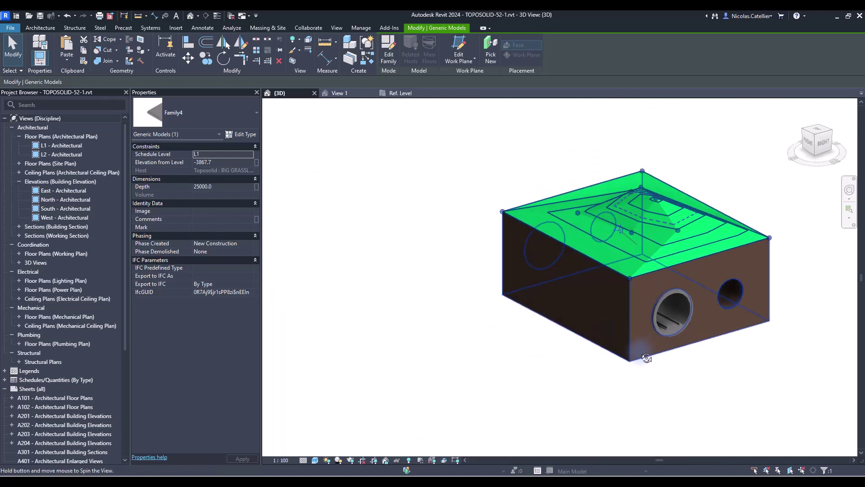
pyautogui.scroll(5, 623, 317)
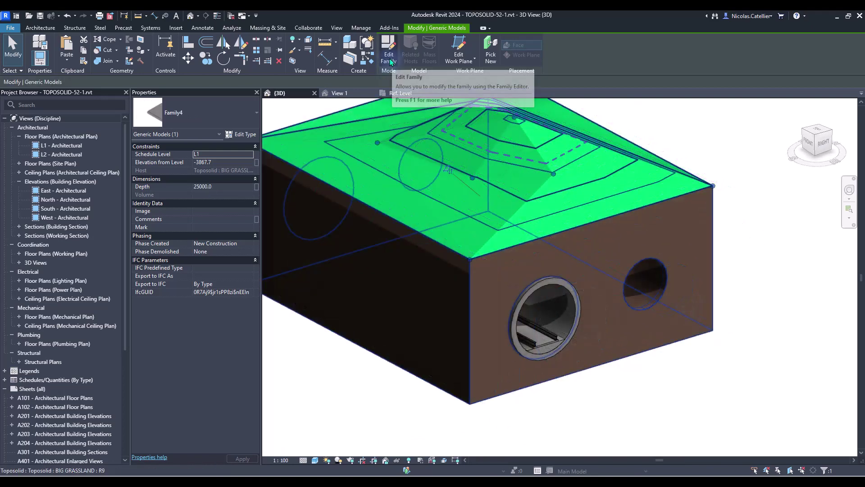
pyautogui.click(242, 134)
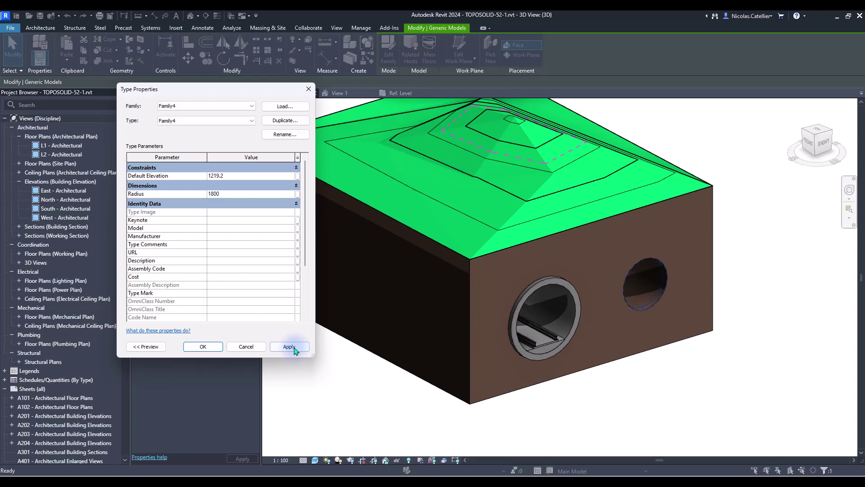
pyautogui.click(293, 350)
pyautogui.click(202, 346)
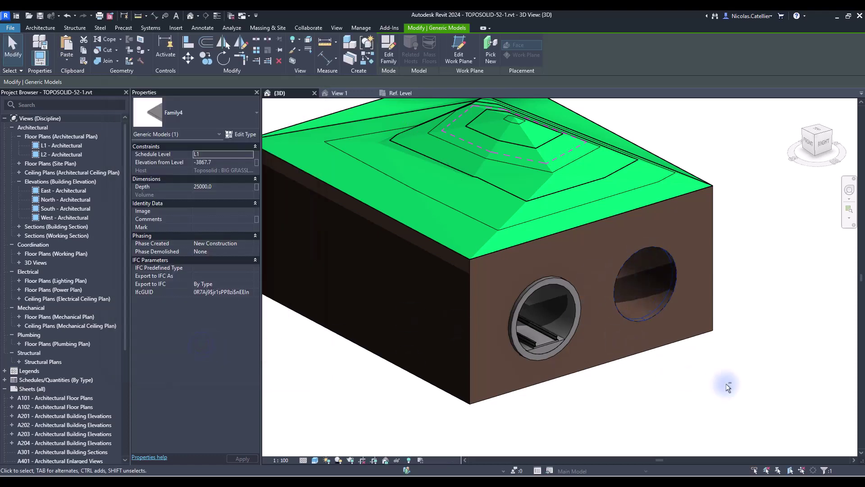
pyautogui.keyDown('shift'); pyautogui.moveTo(725, 383); pyautogui.dragTo(570, 270, button='middle'); pyautogui.keyUp('shift')
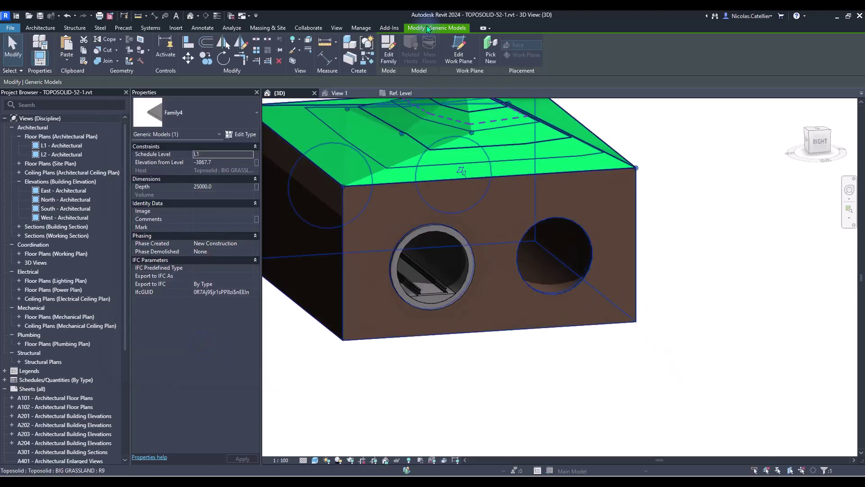
pyautogui.click(388, 50)
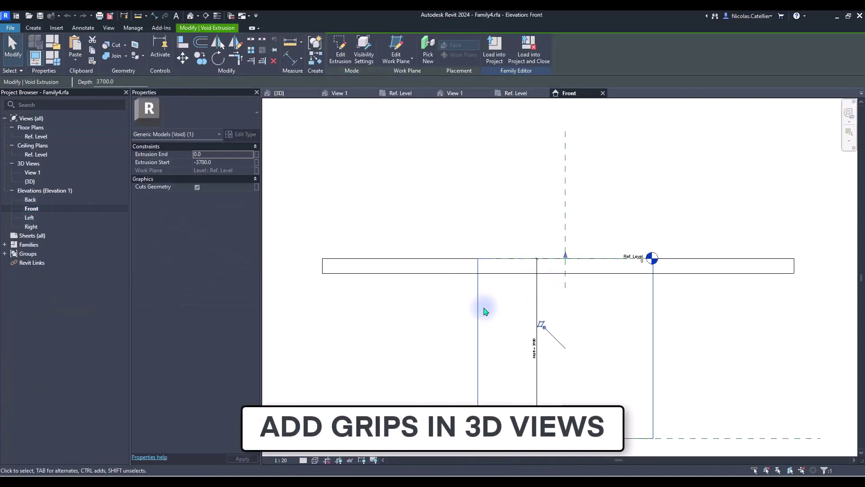
# Draw a horizontal reference line below the void in the Front elevation
pyautogui.moveTo(485, 311); pyautogui.dragTo(489, 243, button='middle')
pyautogui.click(411, 270)
pyautogui.click(35, 28)
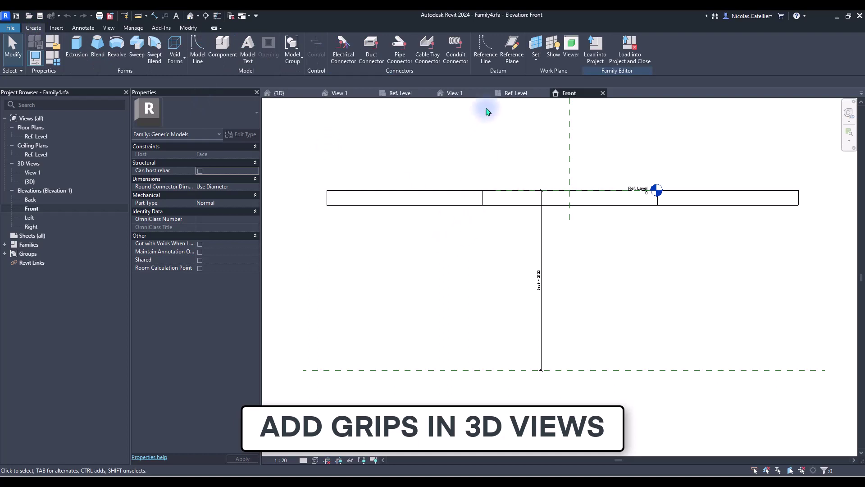
pyautogui.click(483, 54)
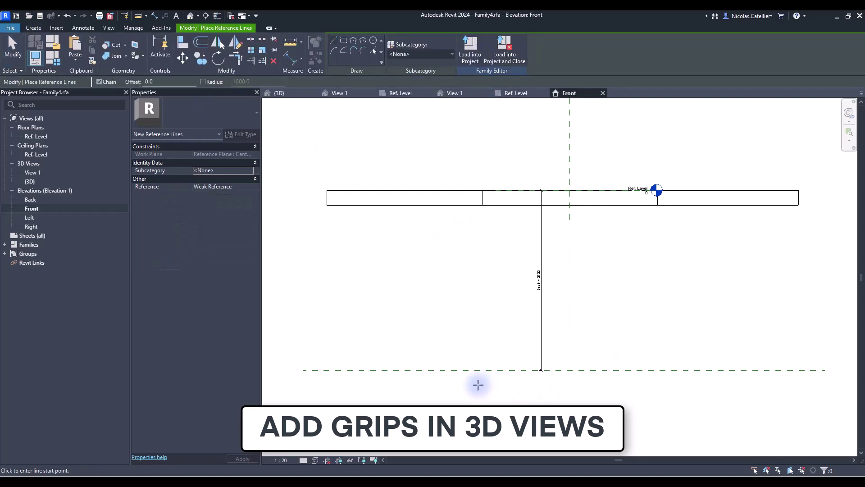
pyautogui.click(478, 385)
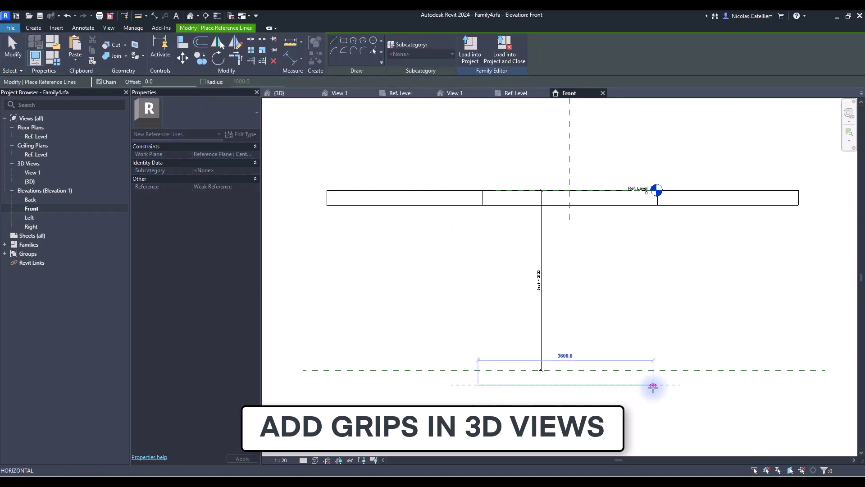
pyautogui.click(652, 385)
pyautogui.press('Escape')
pyautogui.press('Escape')
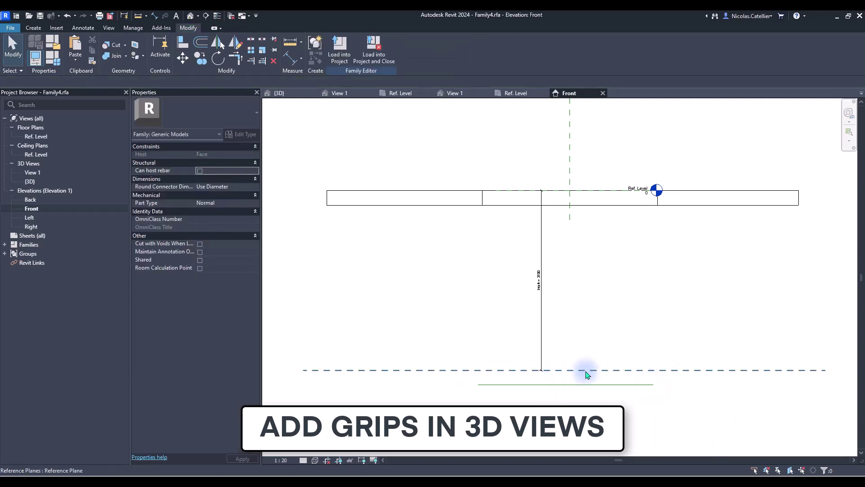
# Dimension from the void's edge to the new reference line with DI and label it Depth
pyautogui.press('d')
pyautogui.press('i')
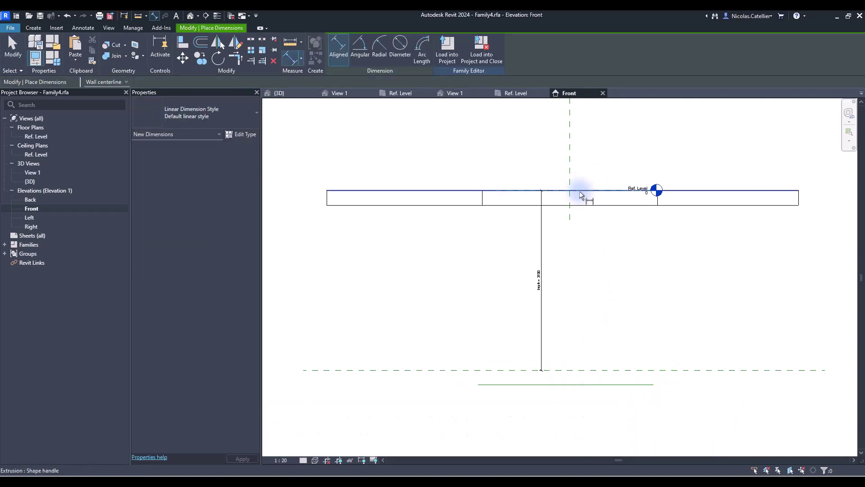
pyautogui.click(580, 193)
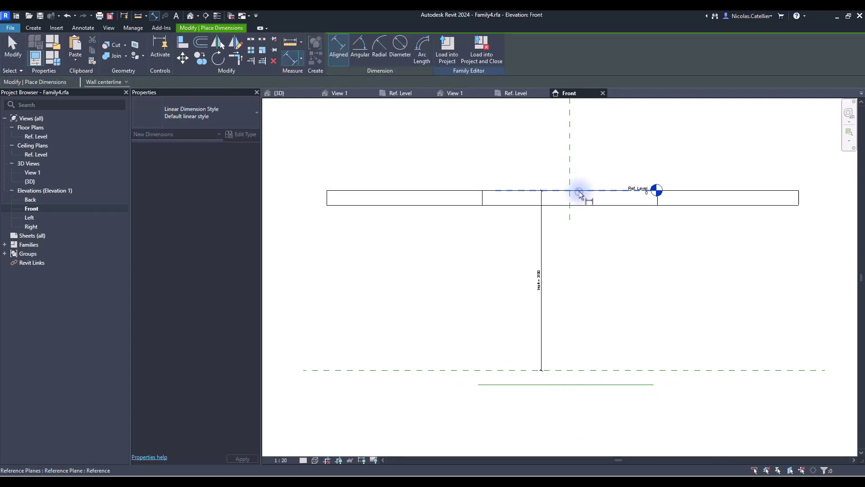
pyautogui.click(580, 385)
pyautogui.click(582, 341)
pyautogui.press('Escape')
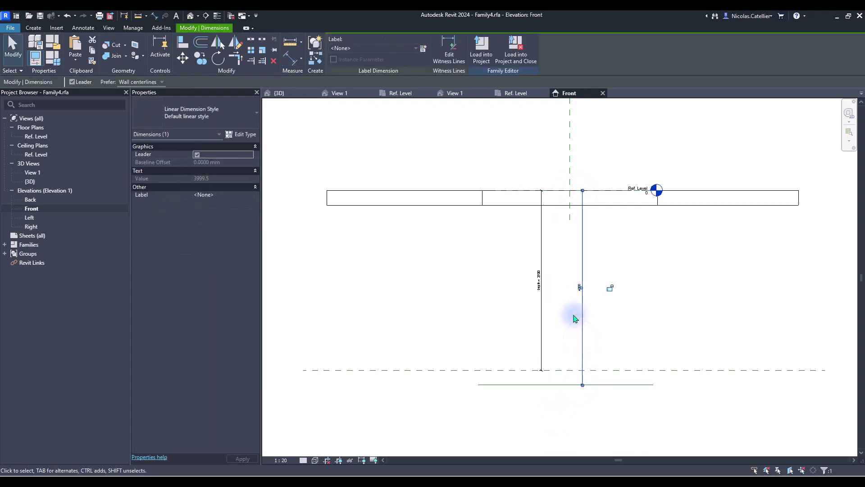
pyautogui.scroll(5, 572, 315)
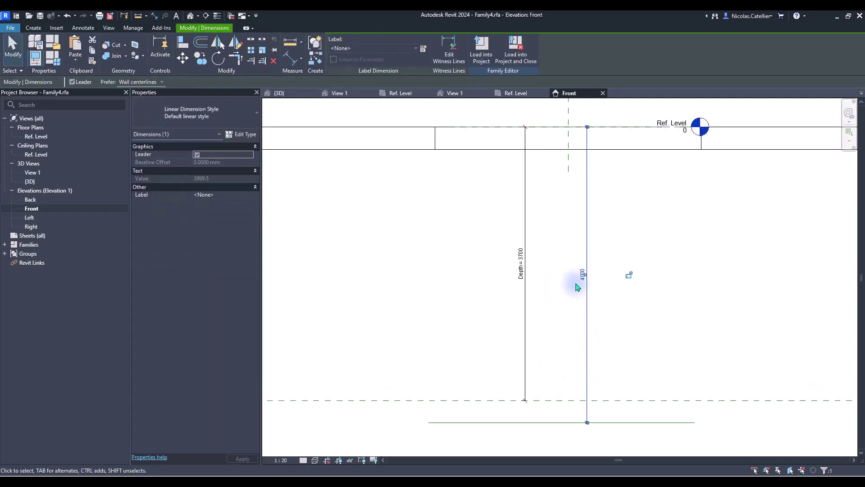
pyautogui.click(364, 50)
pyautogui.click(354, 88)
pyautogui.scroll(-3, 518, 209)
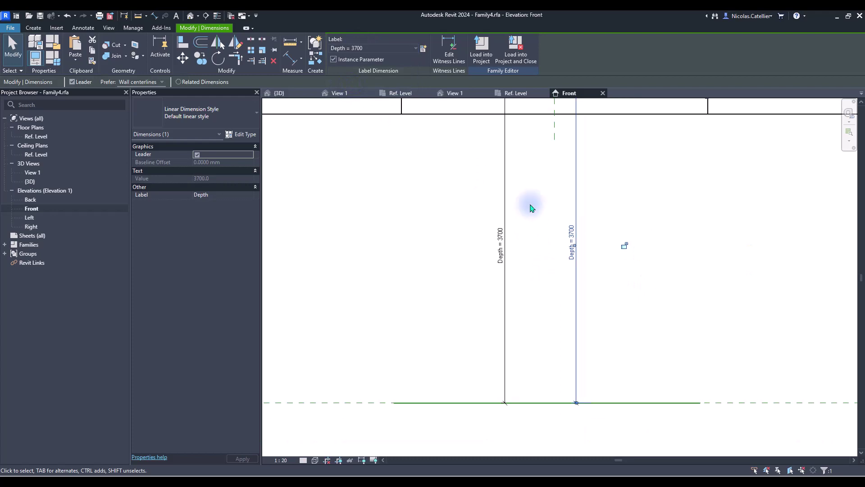
pyautogui.press('Escape')
# Review the Depth dimension, deselect it, and zoom to check the reference lines
pyautogui.click(502, 232)
pyautogui.scroll(-4, 554, 203)
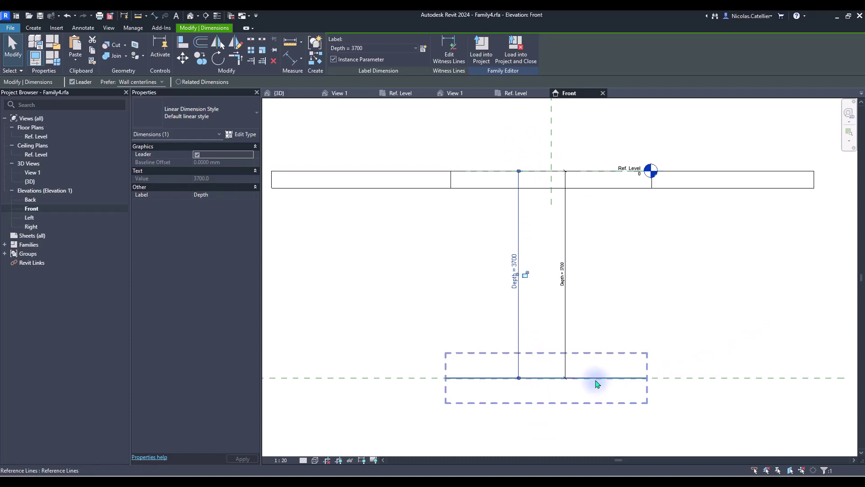
pyautogui.press('Escape')
pyautogui.scroll(-2, 604, 385)
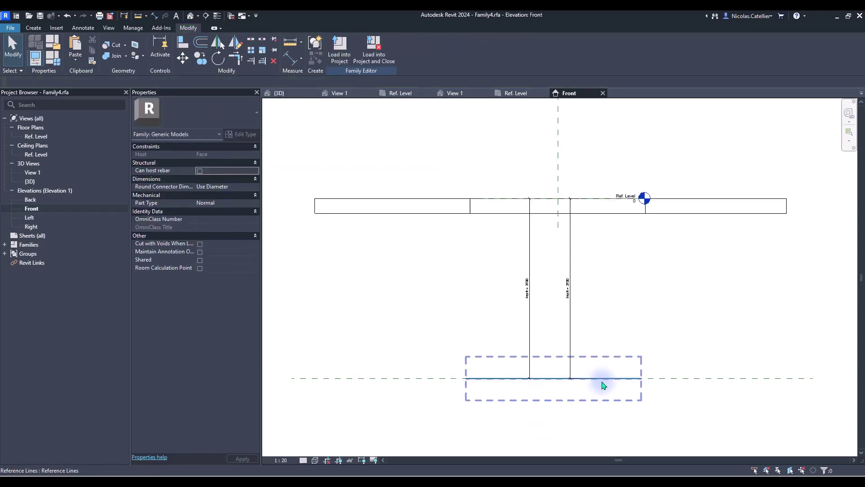
pyautogui.scroll(1, 577, 293)
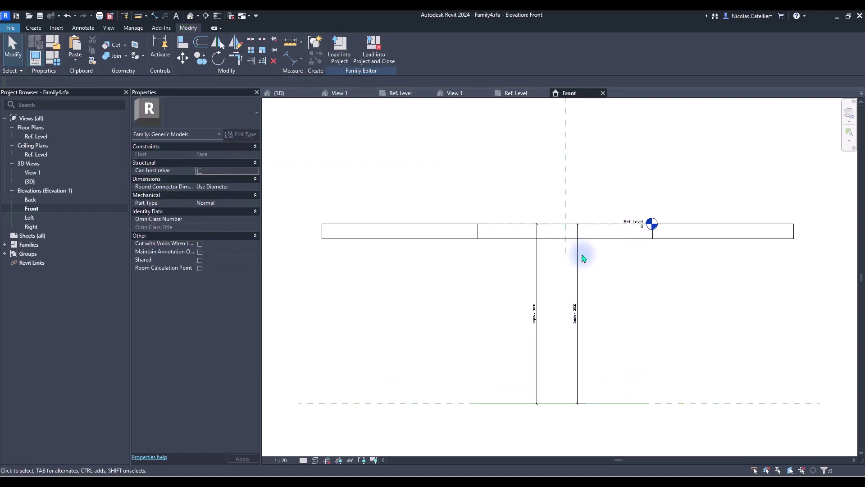
# Load Family4 into the TOPOSOLID project and close it without saving
pyautogui.click(376, 58)
pyautogui.click(409, 314)
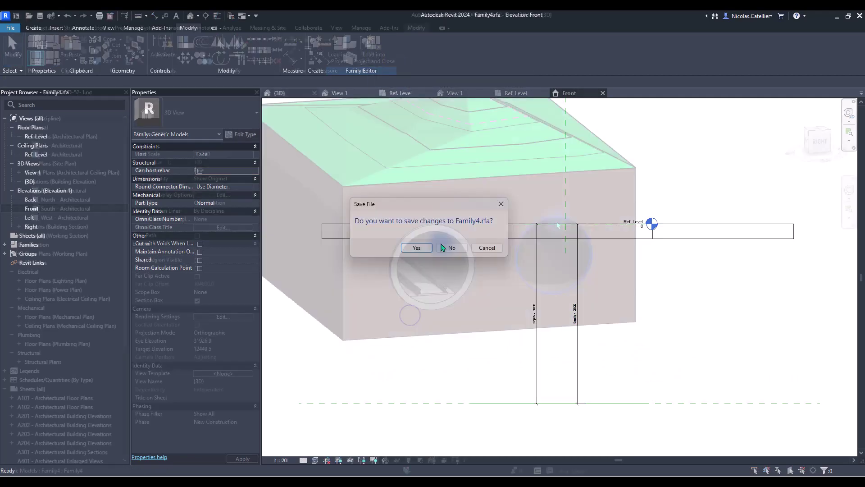
pyautogui.click(444, 248)
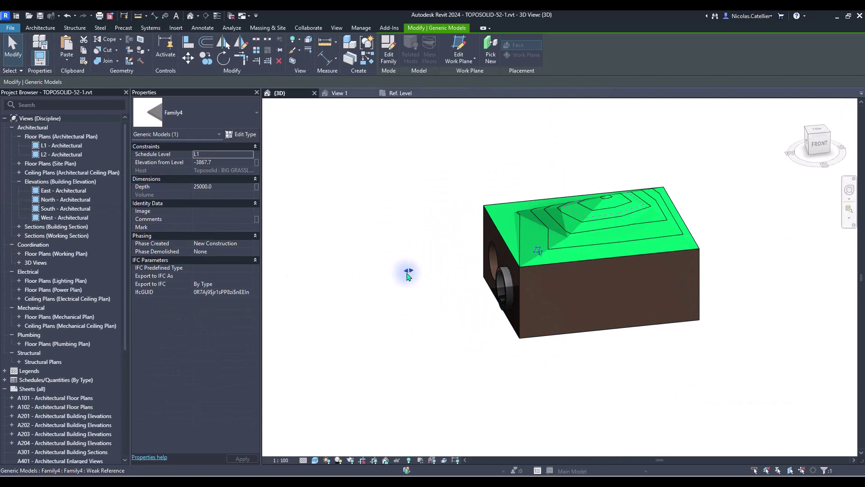
# Orbit the 3D view to inspect the holes the family cuts in the toposolid
pyautogui.keyDown('shift'); pyautogui.moveTo(518, 263); pyautogui.dragTo(521, 238, button='middle'); pyautogui.keyUp('shift')
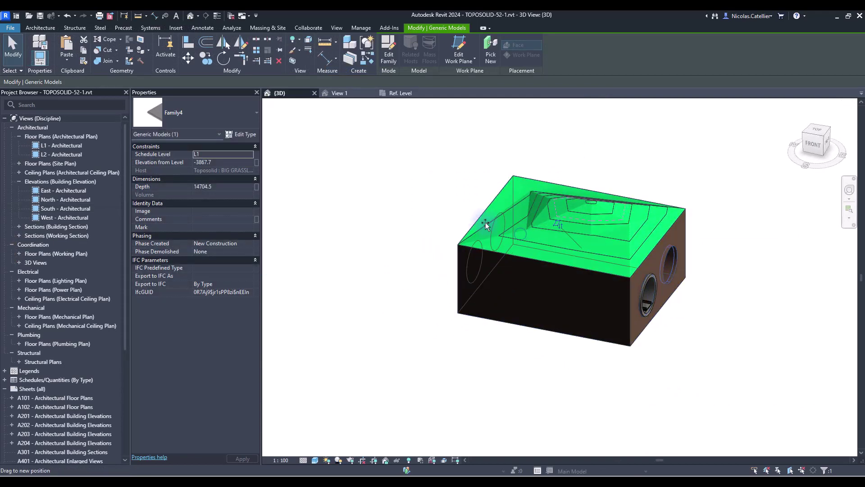
pyautogui.keyDown('shift'); pyautogui.moveTo(452, 286); pyautogui.dragTo(540, 280, button='middle'); pyautogui.keyUp('shift')
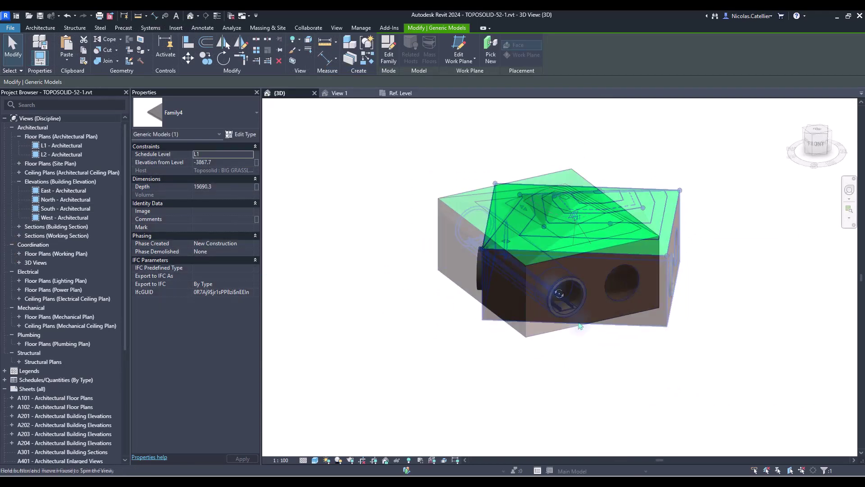
pyautogui.scroll(5, 579, 301)
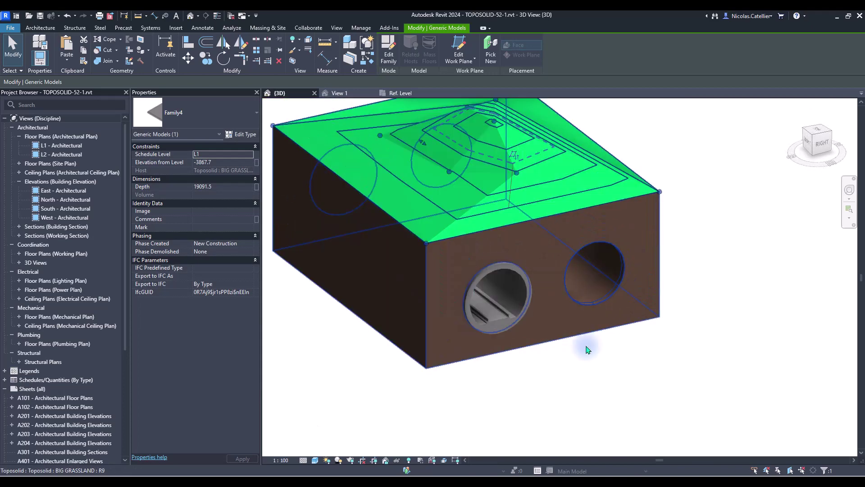
pyautogui.scroll(3, 453, 242)
pyautogui.scroll(-3, 453, 242)
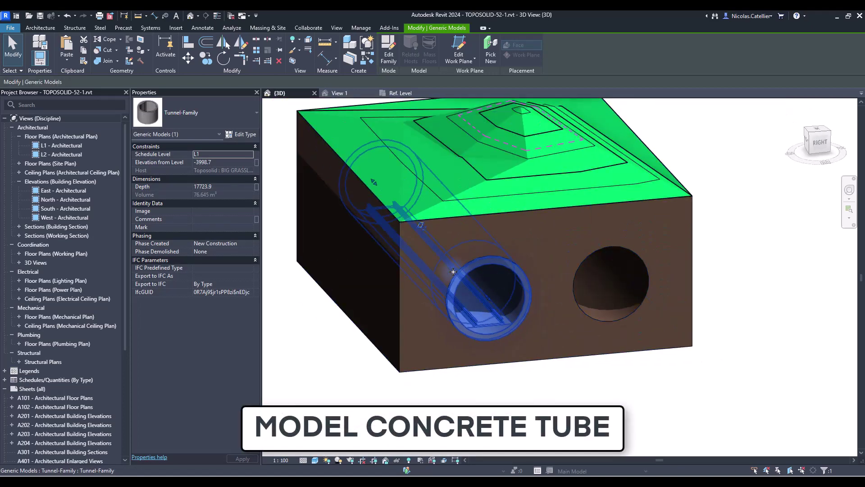
pyautogui.press('Escape')
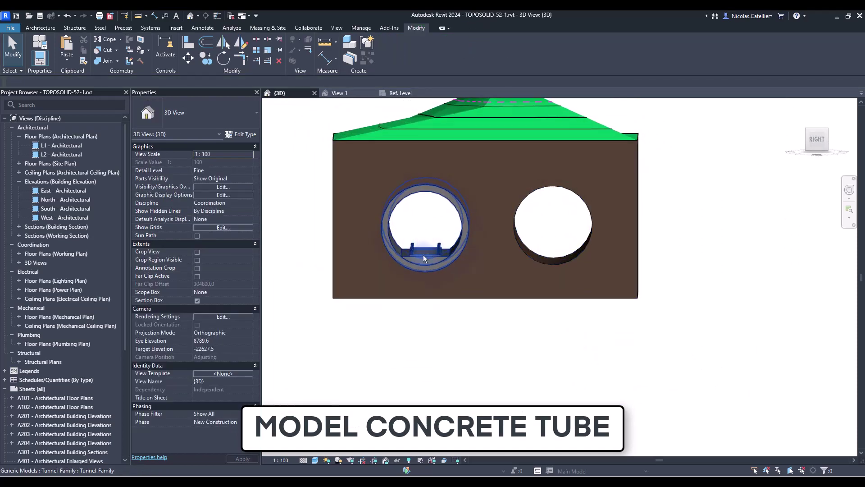
pyautogui.keyDown('shift'); pyautogui.moveTo(423, 255); pyautogui.dragTo(615, 292, button='middle'); pyautogui.keyUp('shift')
# On the Ref. Level plan, sketch an extrusion circle of radius 1800 at the reference-plane intersection
pyautogui.click(477, 136)
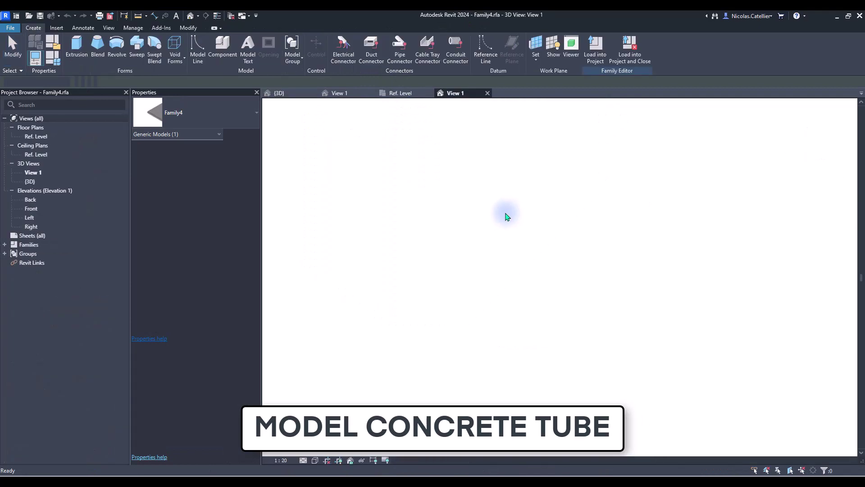
pyautogui.doubleClick(45, 137)
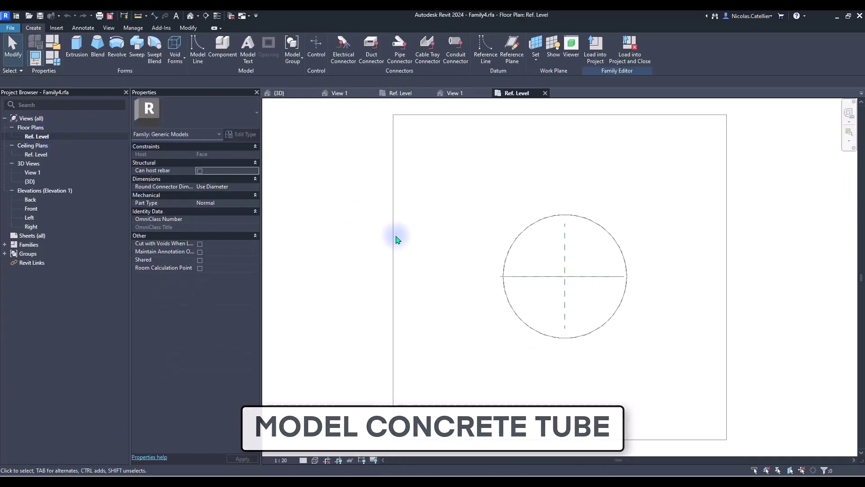
pyautogui.scroll(2, 541, 283)
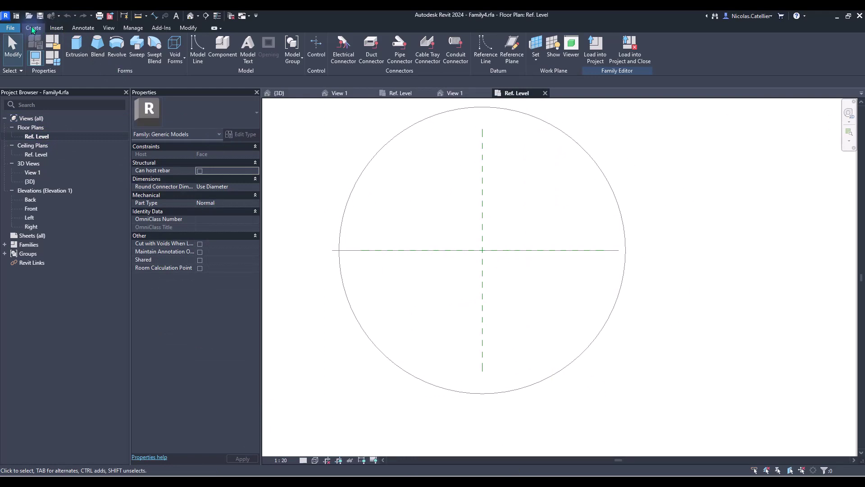
pyautogui.click(77, 47)
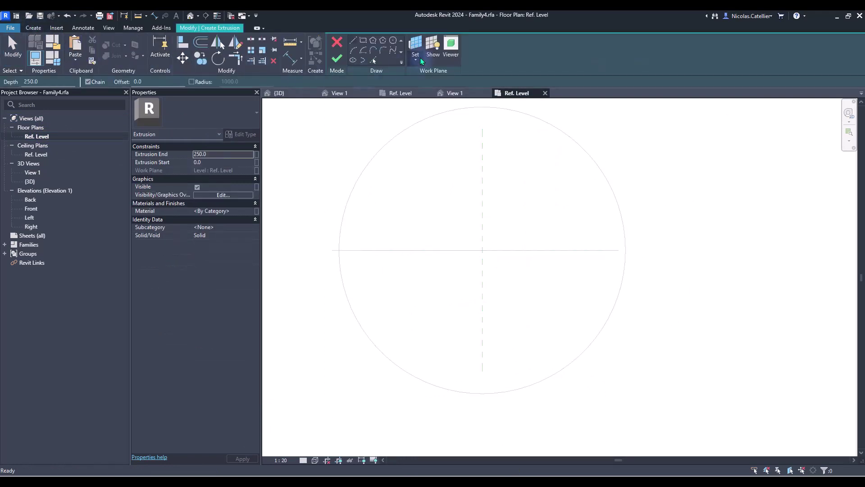
pyautogui.click(395, 39)
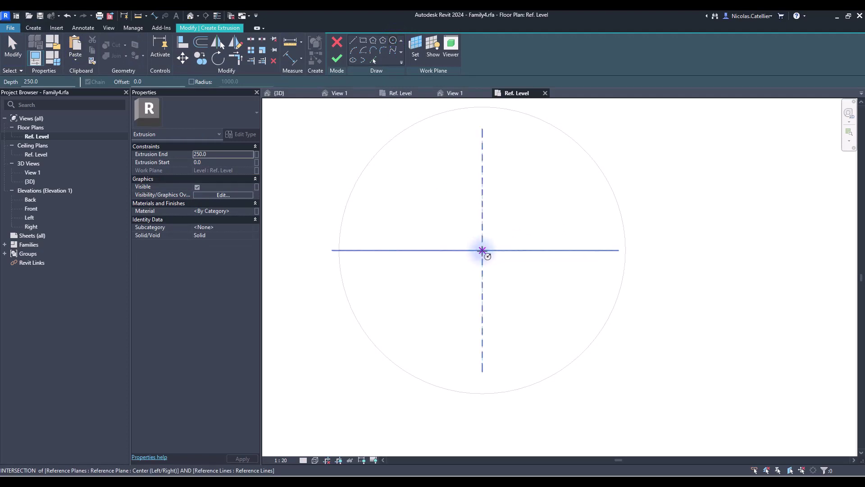
pyautogui.click(482, 250)
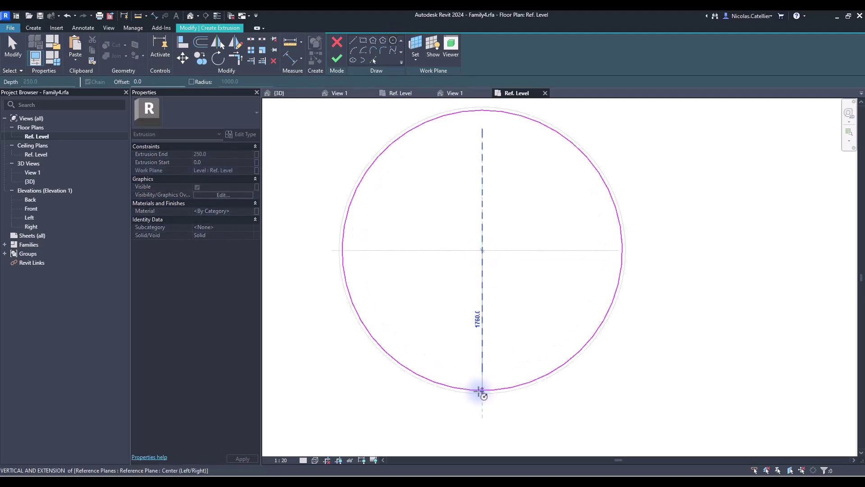
pyautogui.scroll(-1, 496, 386)
pyautogui.scroll(1, 491, 388)
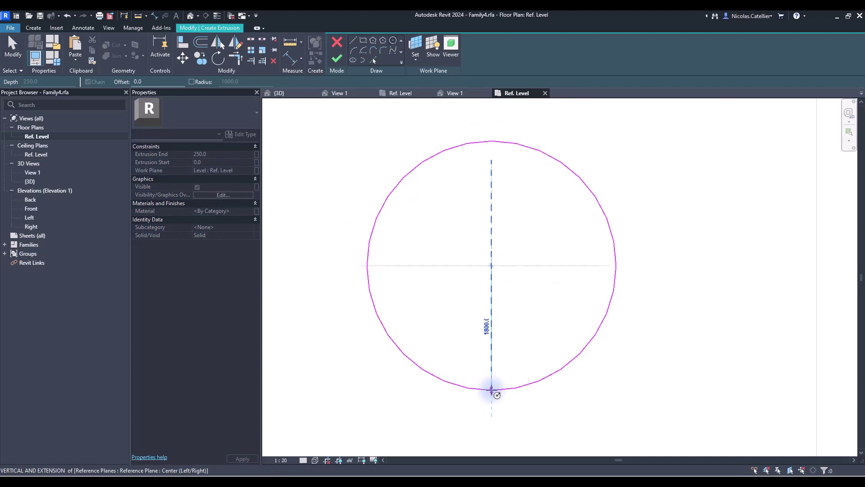
pyautogui.click(491, 389)
pyautogui.press('Escape')
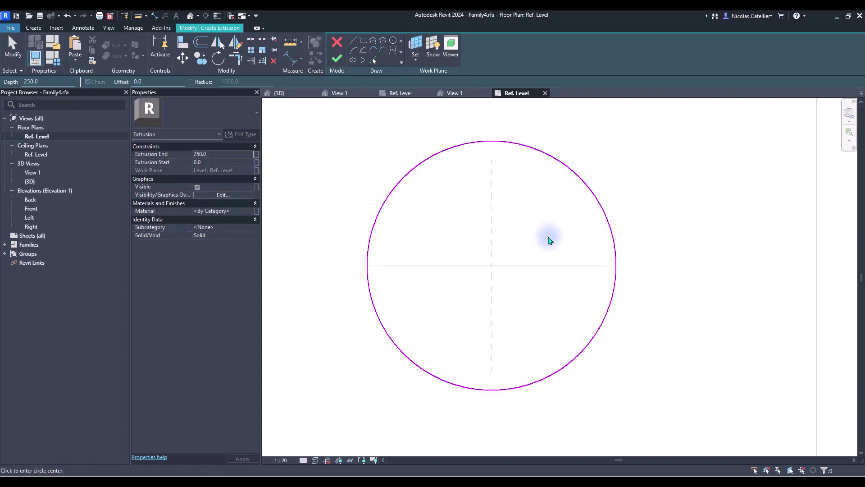
# Make the circle's radius dimension permanent and label it Radius
pyautogui.click(571, 367)
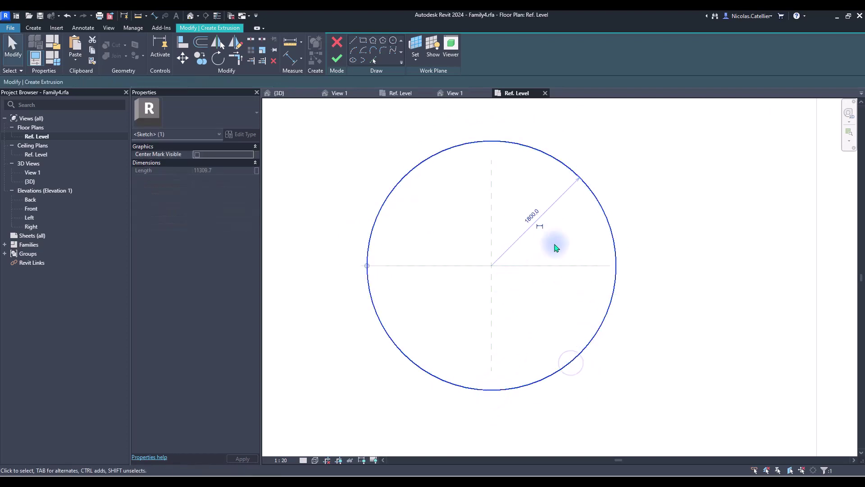
pyautogui.click(540, 224)
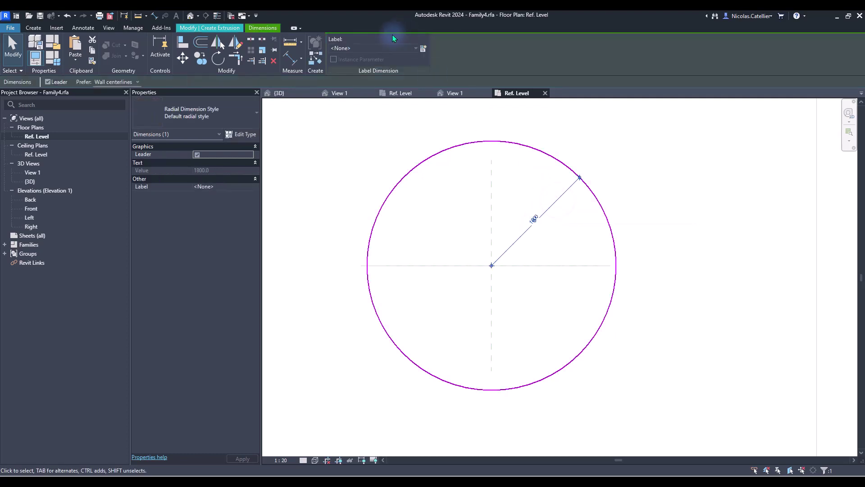
pyautogui.click(371, 45)
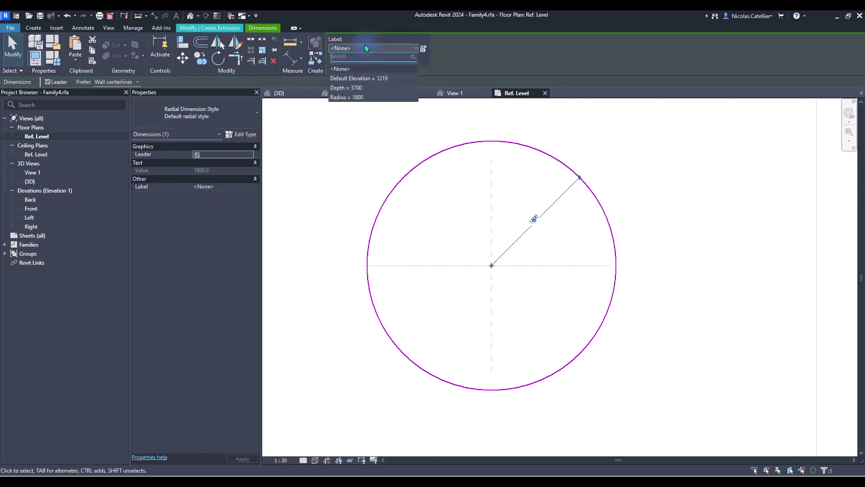
pyautogui.click(348, 98)
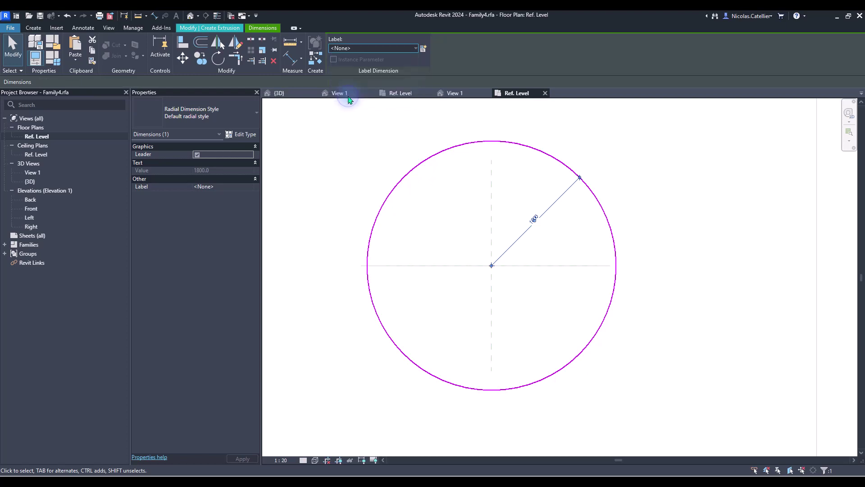
# Draw a concentric inner circle of radius 1524 from the same centre
pyautogui.click(447, 207)
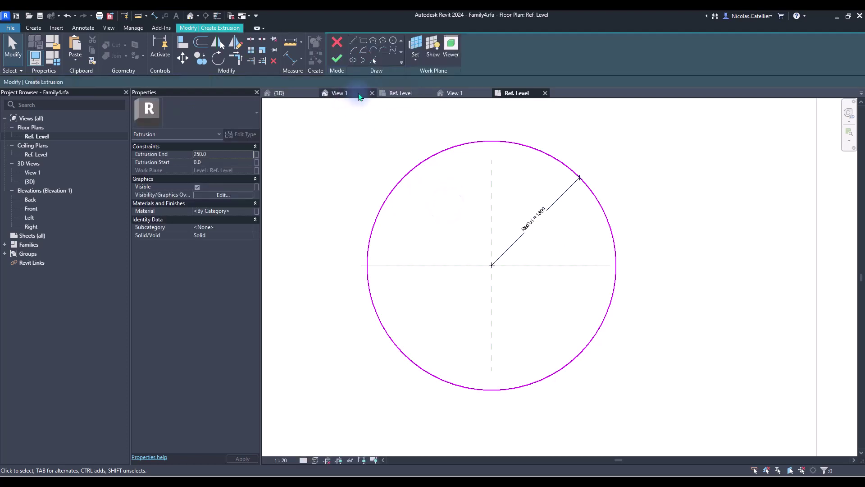
pyautogui.click(393, 44)
pyautogui.click(491, 265)
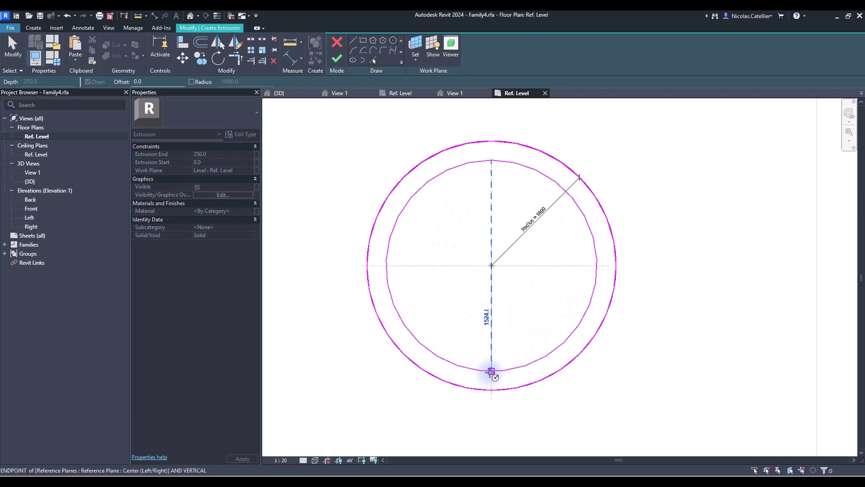
pyautogui.click(491, 372)
pyautogui.press('Escape')
pyautogui.press('Escape')
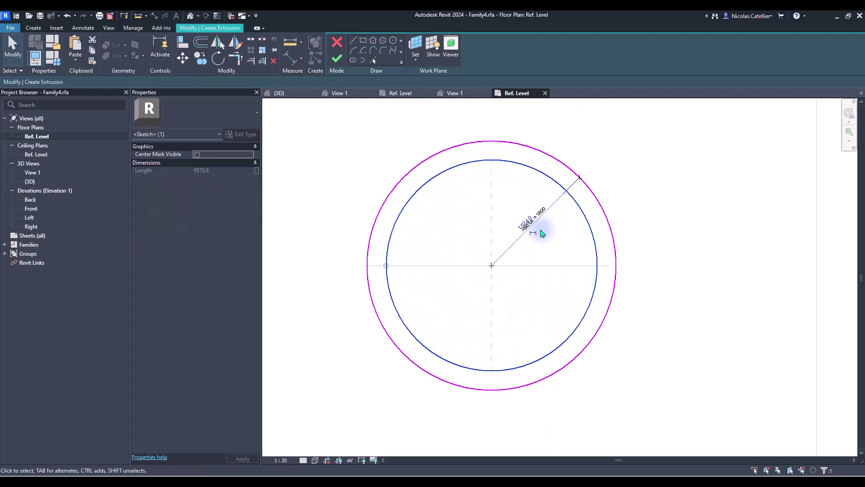
# Make the 1524 dimension permanent and label it with a new Internal Radius parameter
pyautogui.click(554, 201)
pyautogui.moveTo(561, 199); pyautogui.dragTo(573, 234)
pyautogui.scroll(2, 555, 245)
pyautogui.scroll(-1, 536, 241)
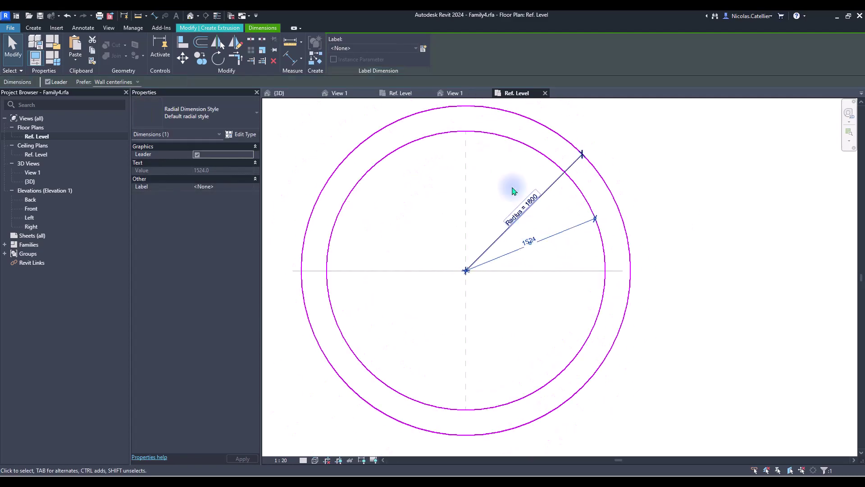
pyautogui.click(459, 145)
pyautogui.click(423, 48)
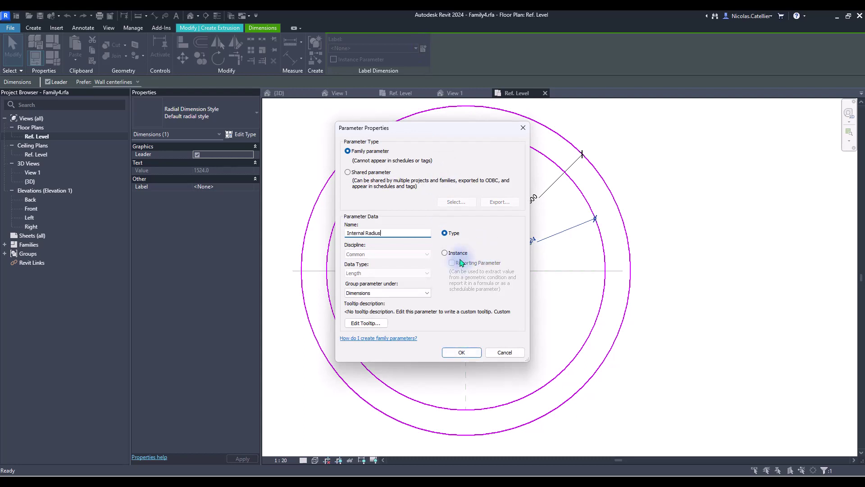
pyautogui.click(462, 353)
pyautogui.scroll(-2, 514, 257)
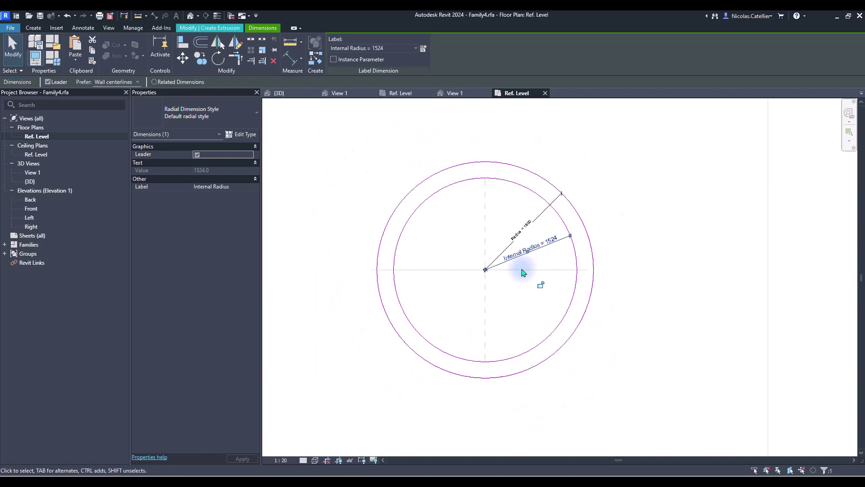
pyautogui.scroll(2, 628, 245)
pyautogui.click(628, 246)
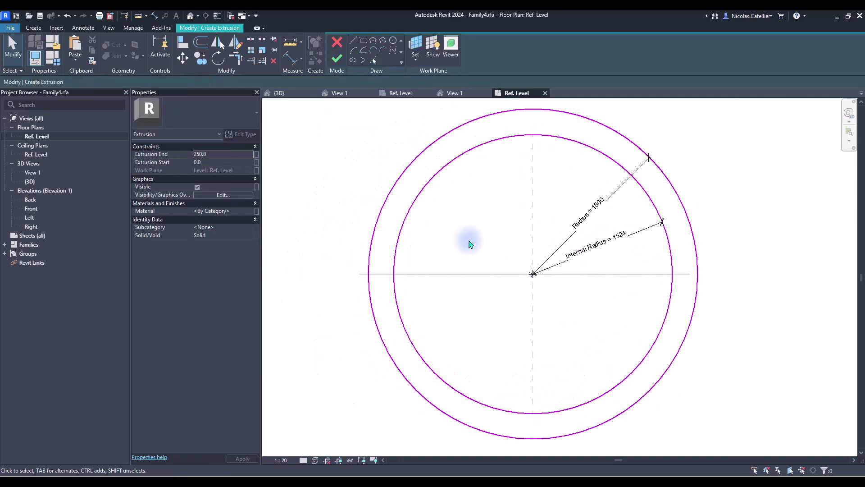
pyautogui.scroll(-1, 452, 259)
# Finish the sketch to create the ring-shaped extrusion
pyautogui.click(336, 63)
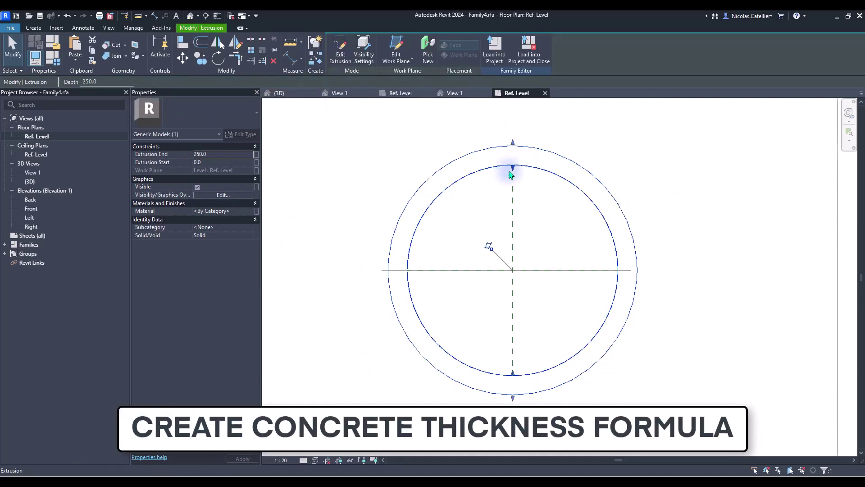
pyautogui.scroll(1, 516, 162)
pyautogui.scroll(2, 514, 151)
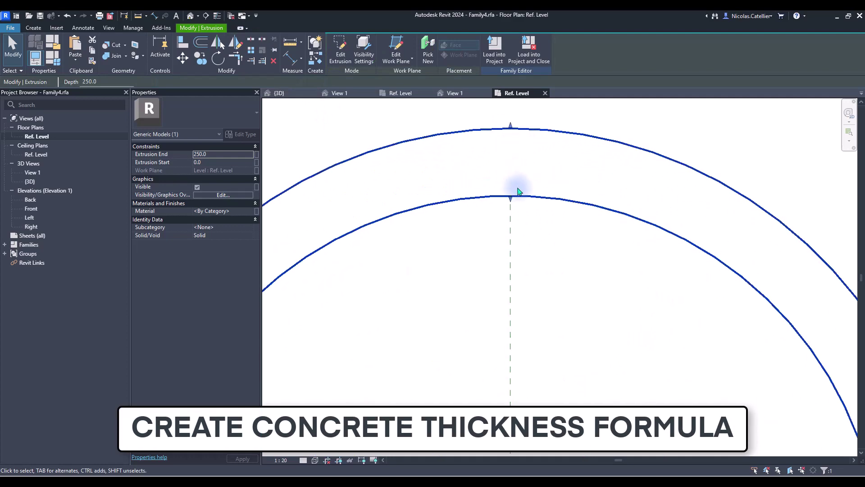
pyautogui.scroll(-1, 518, 189)
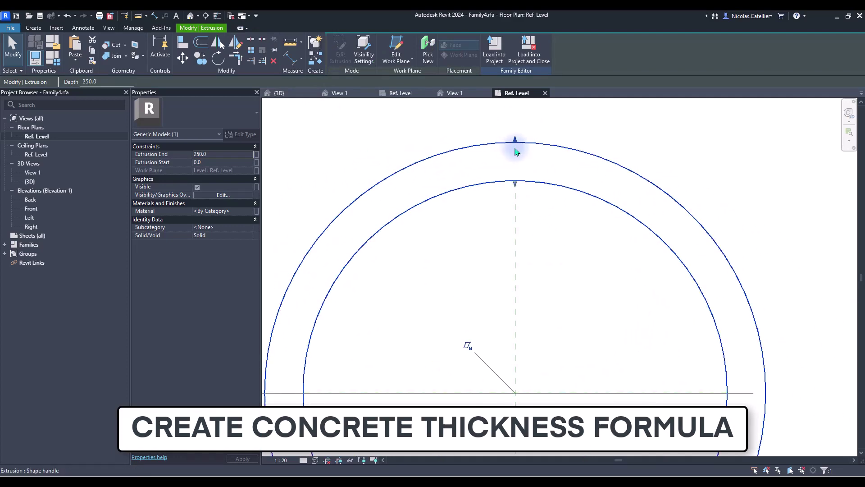
pyautogui.scroll(-1, 521, 177)
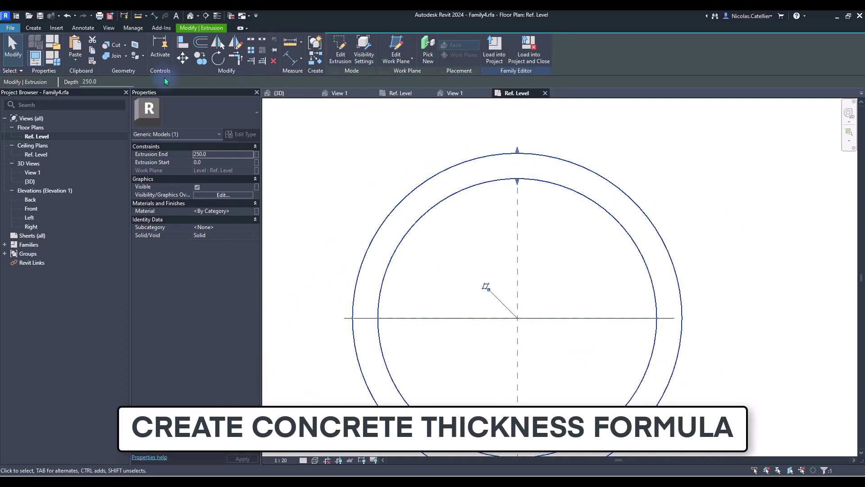
# In Family Types, add Concrete Thickness (350) and set Internal Radius = Radius - Concrete Thickness
pyautogui.click(55, 61)
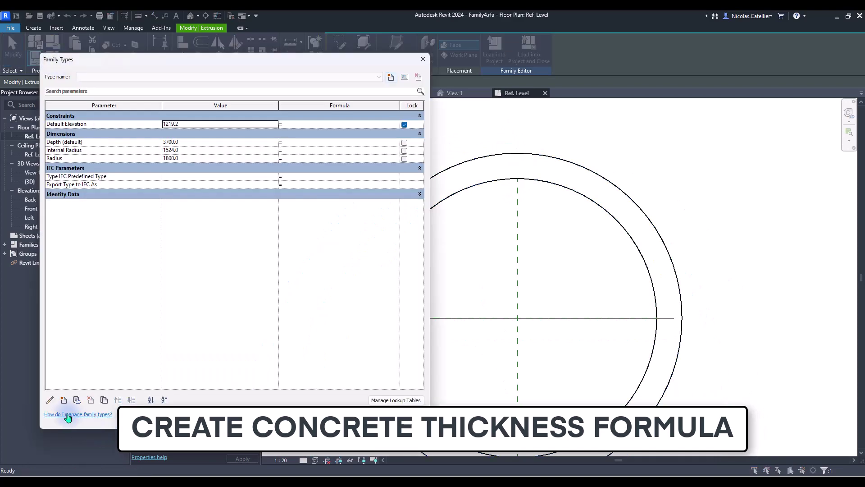
pyautogui.click(64, 400)
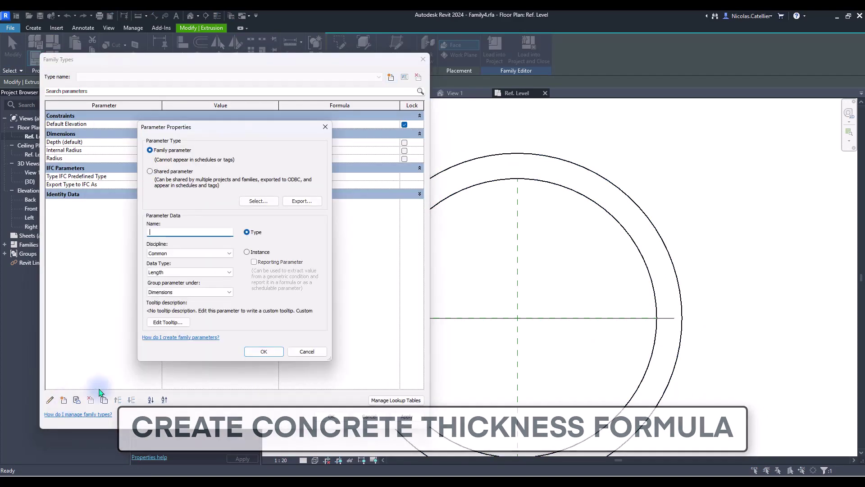
pyautogui.write('Concrete Thickness')
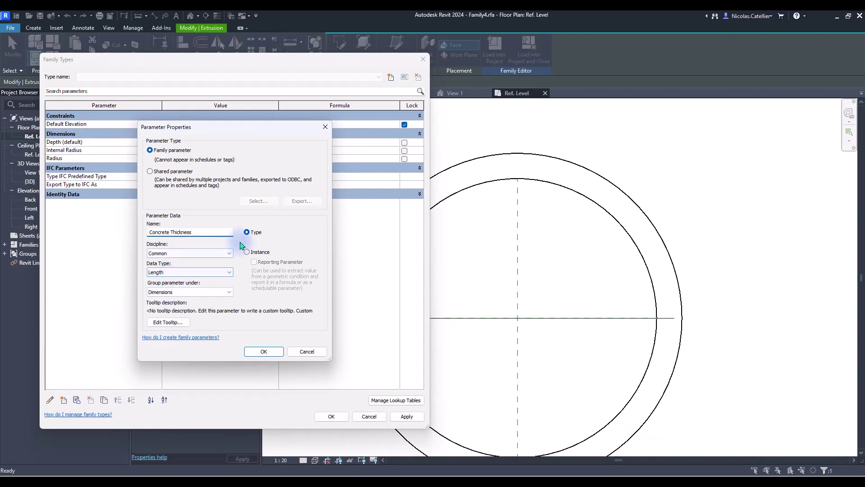
pyautogui.click(262, 352)
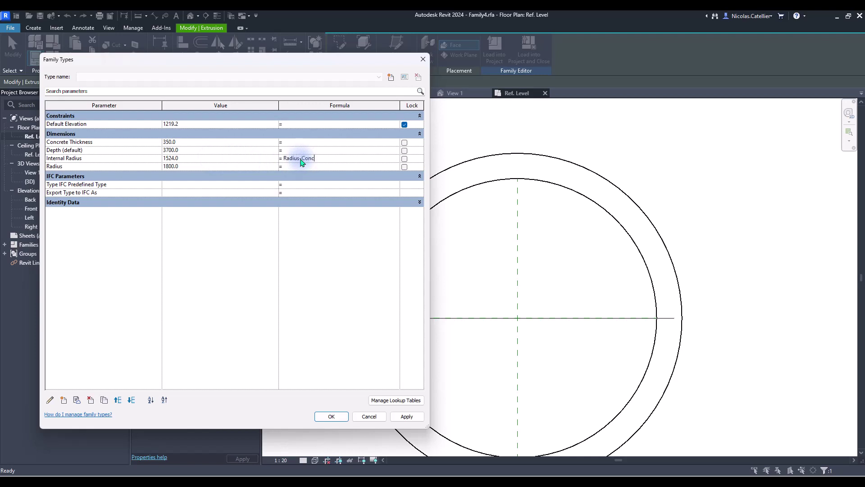
pyautogui.press('BackSpace')
pyautogui.press('BackSpace')
pyautogui.press('BackSpace')
pyautogui.write('ickness')
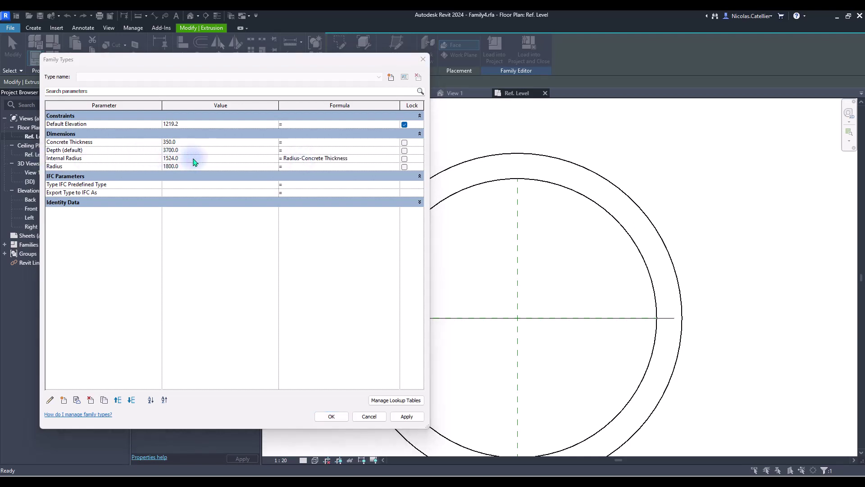
pyautogui.click(301, 167)
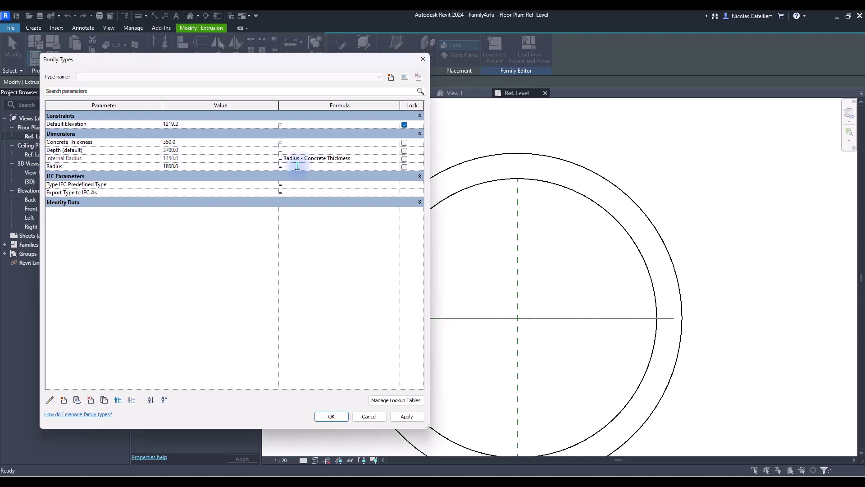
# In the Front elevation, stretch the concrete tube's bottom end downward
pyautogui.click(331, 414)
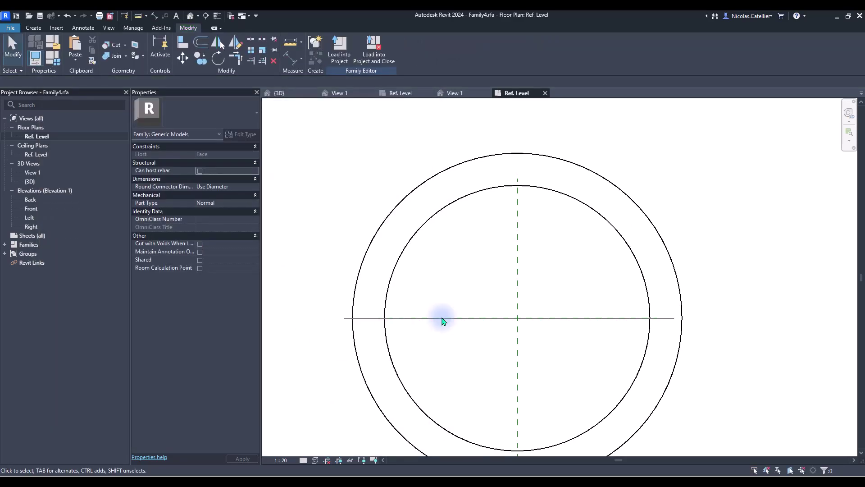
pyautogui.scroll(-5, 442, 318)
pyautogui.scroll(3, 462, 295)
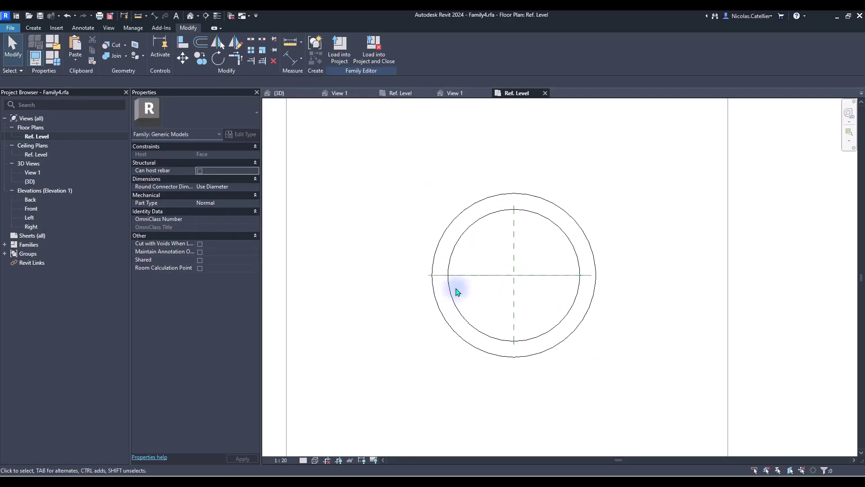
pyautogui.doubleClick(34, 208)
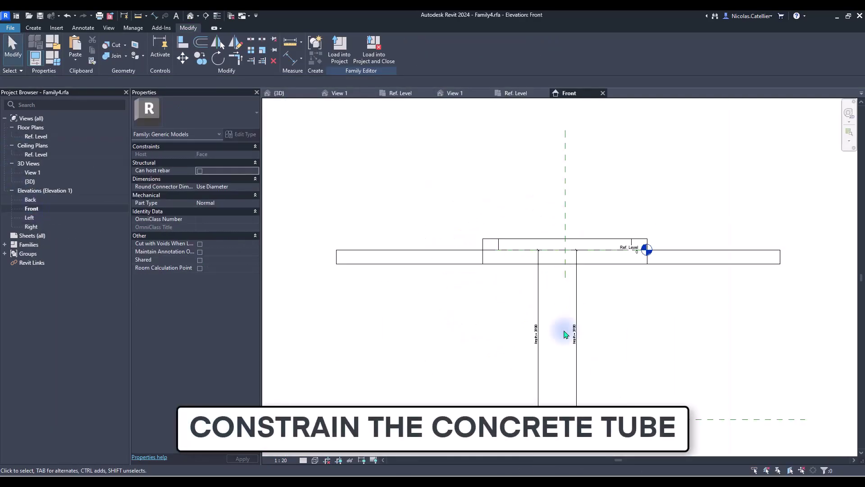
pyautogui.click(553, 240)
pyautogui.moveTo(544, 277); pyautogui.dragTo(518, 212, button='middle')
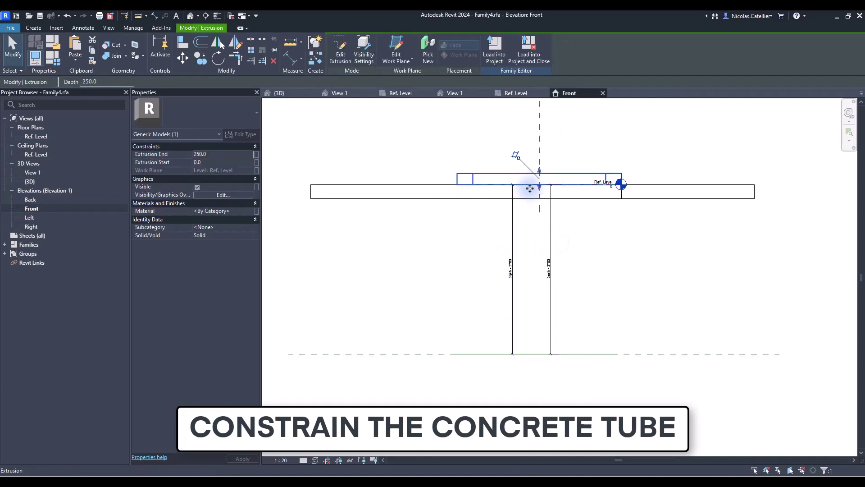
pyautogui.moveTo(538, 187); pyautogui.dragTo(540, 292)
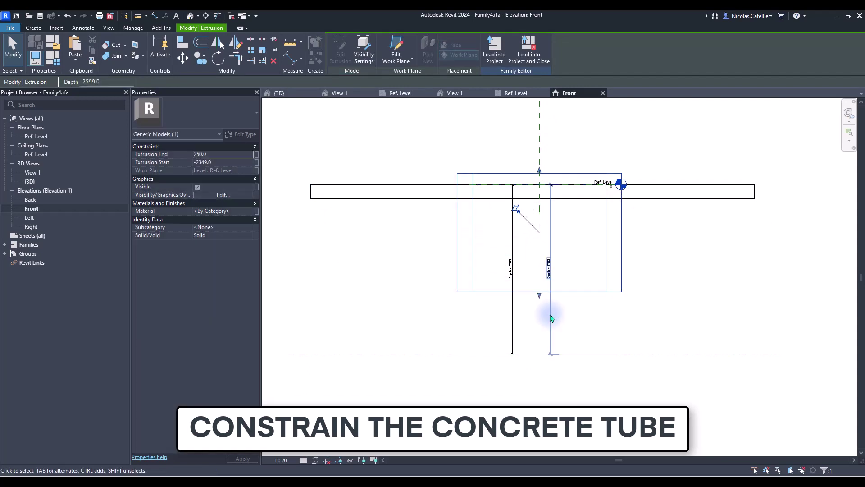
# Align the tube's bottom to the lower reference plane and its top to Ref. Level
pyautogui.press('l')
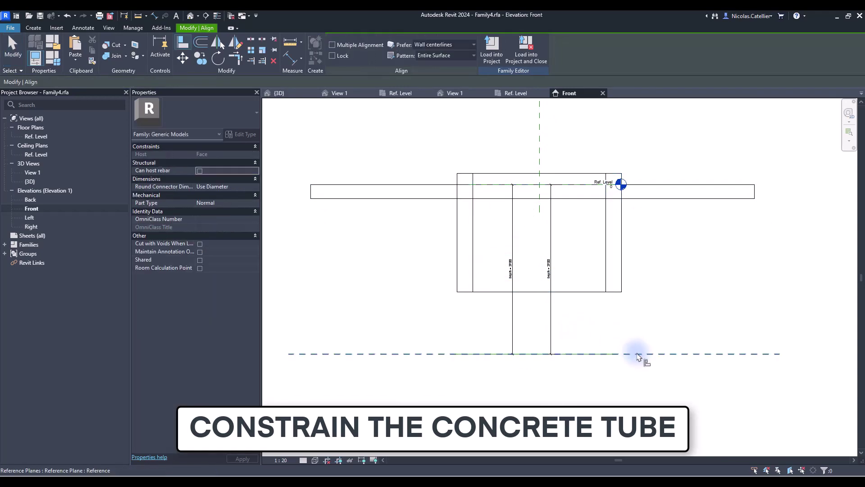
pyautogui.click(636, 355)
pyautogui.click(580, 292)
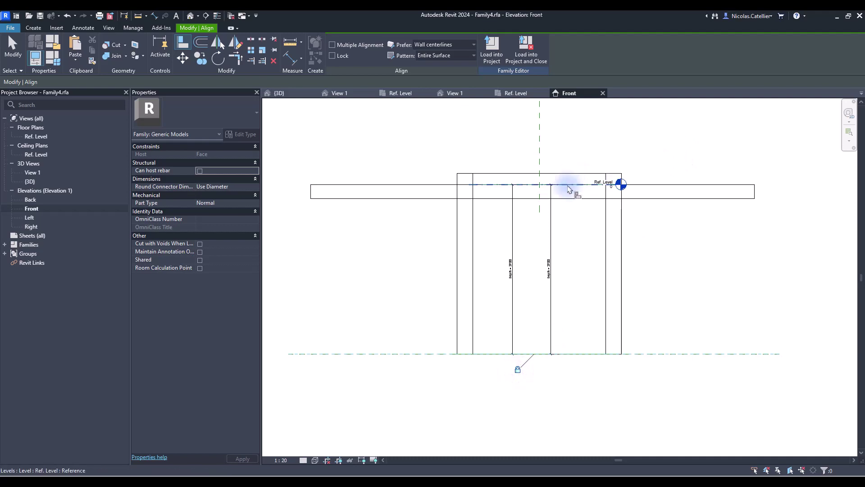
pyautogui.click(569, 189)
pyautogui.click(569, 176)
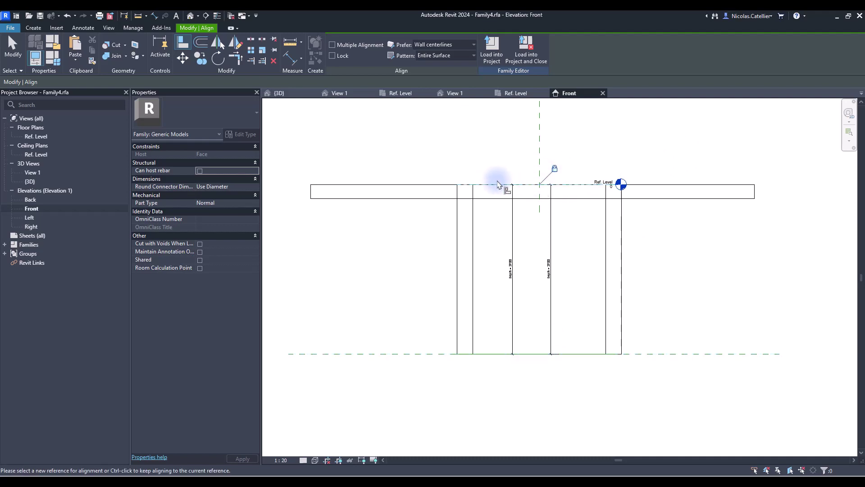
pyautogui.press('Escape')
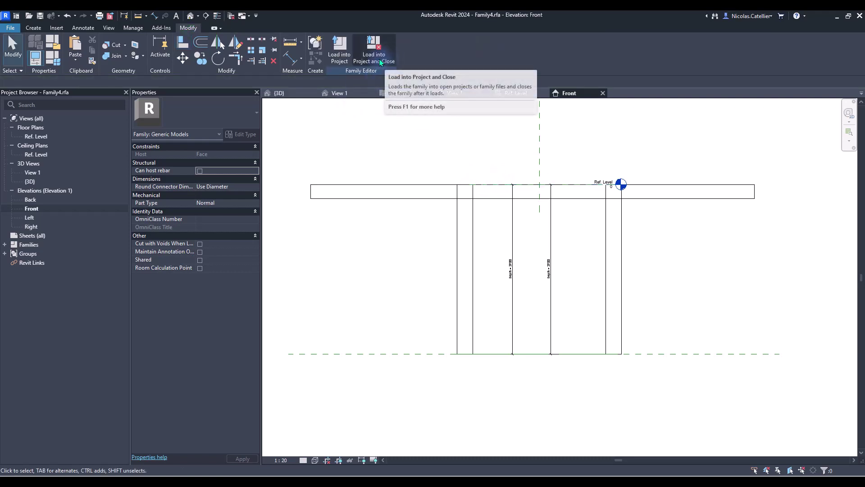
# Load the family into TOPOSOLID without saving, overwriting the existing version
pyautogui.click(377, 54)
pyautogui.click(409, 315)
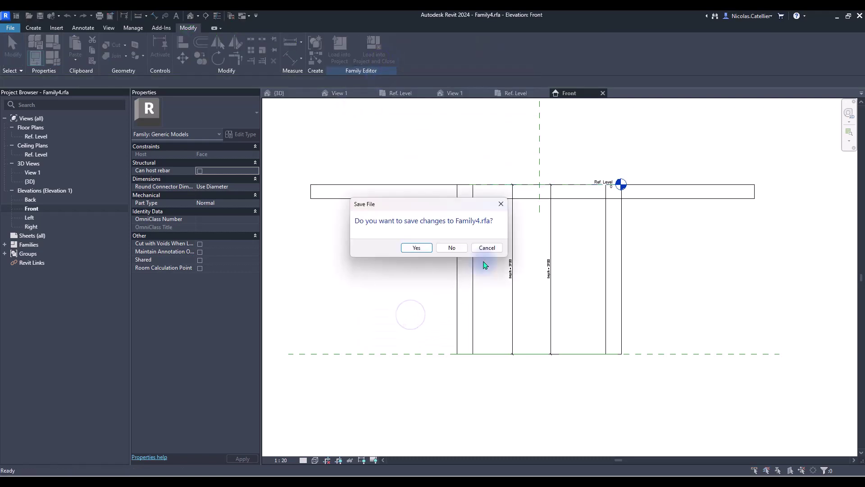
pyautogui.click(450, 248)
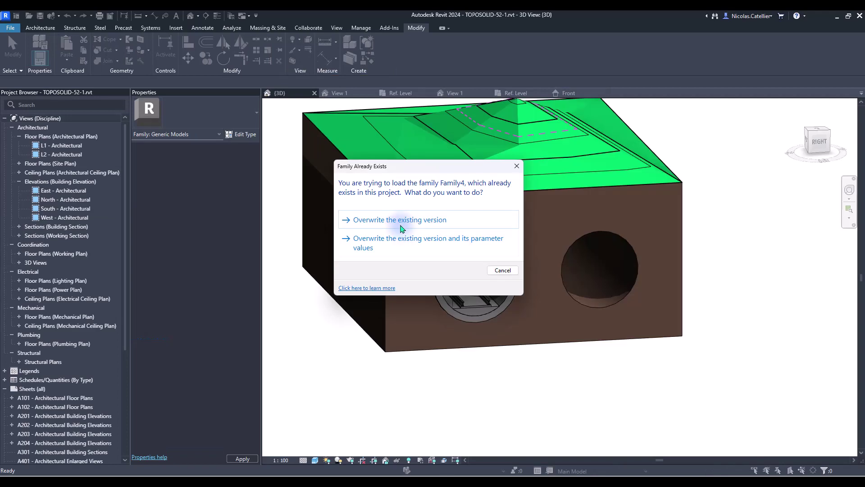
pyautogui.click(397, 220)
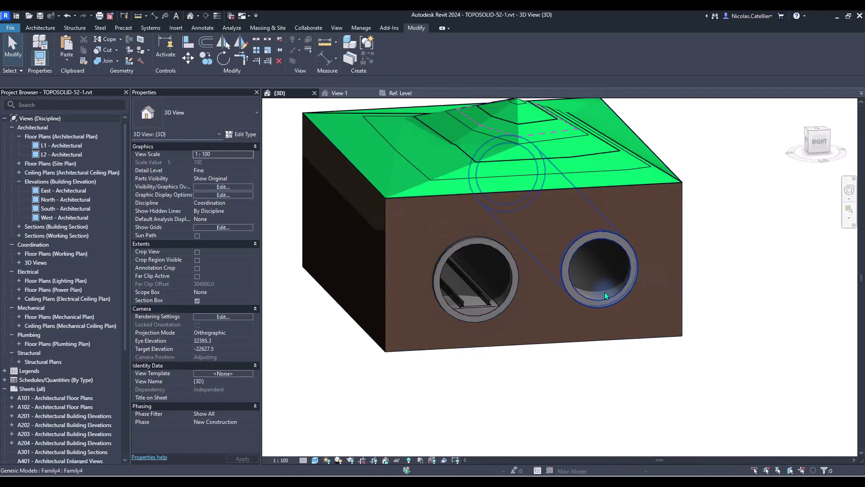
# Select the tunnel instances in the right and left holes to check the concrete lining
pyautogui.click(631, 289)
pyautogui.scroll(4, 599, 332)
pyautogui.scroll(-3, 573, 269)
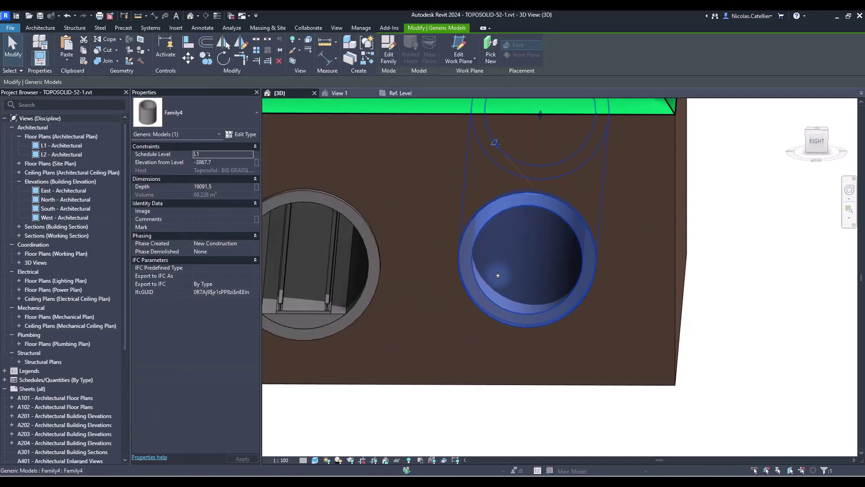
pyautogui.keyDown('shift'); pyautogui.moveTo(572, 269); pyautogui.dragTo(559, 316, button='middle'); pyautogui.keyUp('shift')
pyautogui.click(532, 292)
pyautogui.scroll(-3, 557, 329)
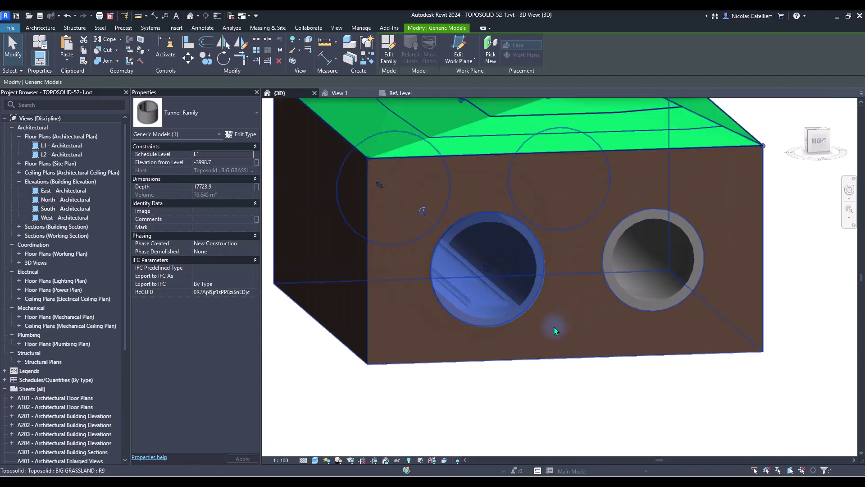
pyautogui.click(386, 53)
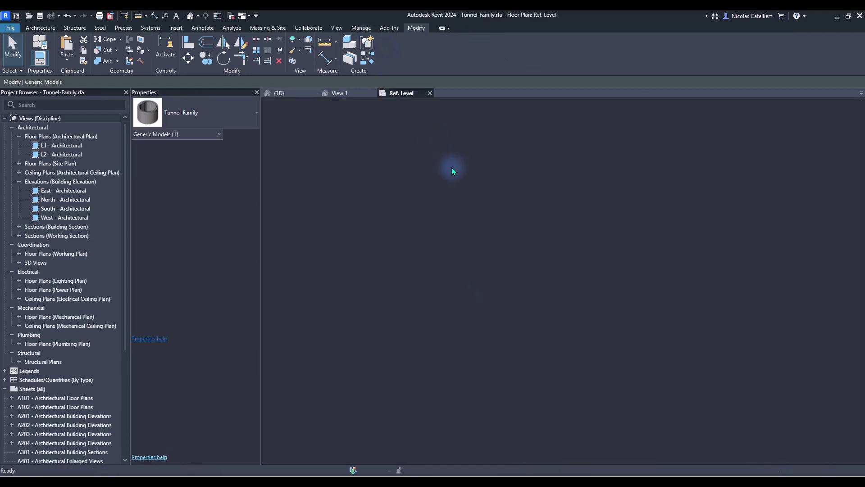
pyautogui.scroll(4, 500, 318)
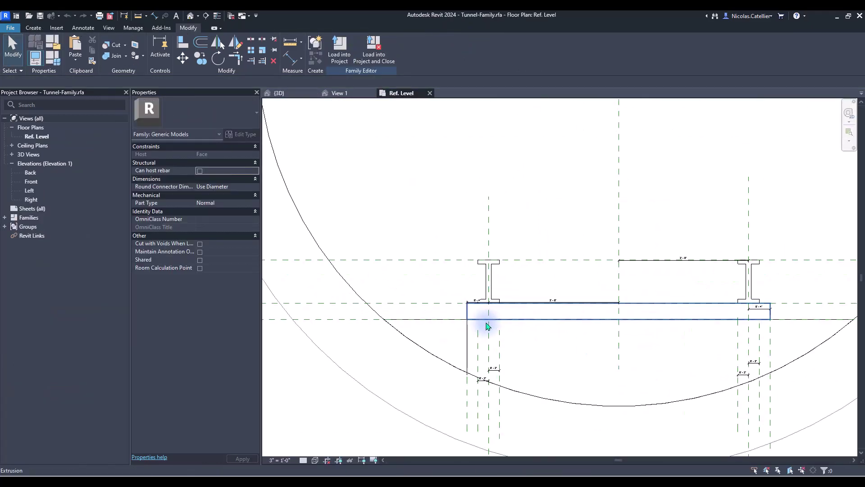
pyautogui.scroll(-7, 580, 285)
pyautogui.scroll(4, 463, 279)
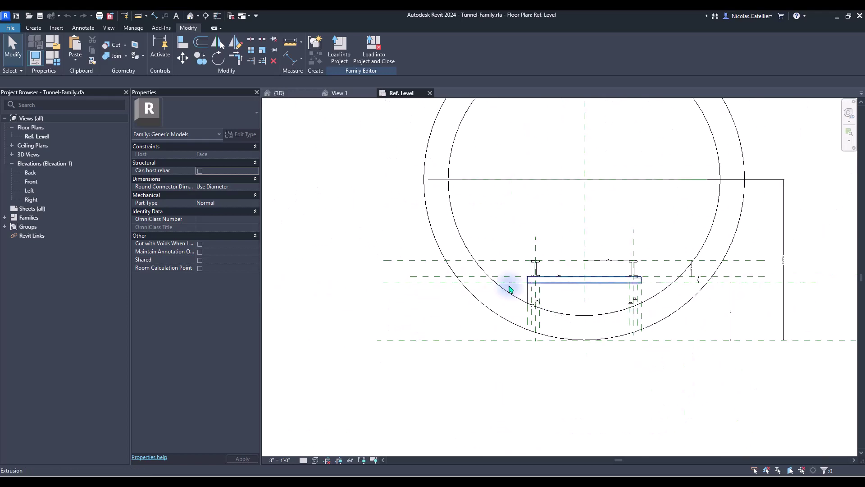
pyautogui.scroll(-1, 506, 286)
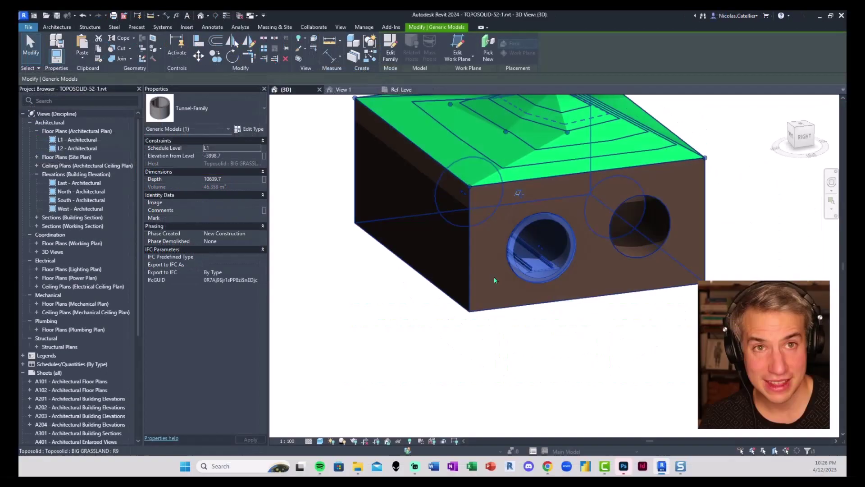
pyautogui.scroll(5, 517, 282)
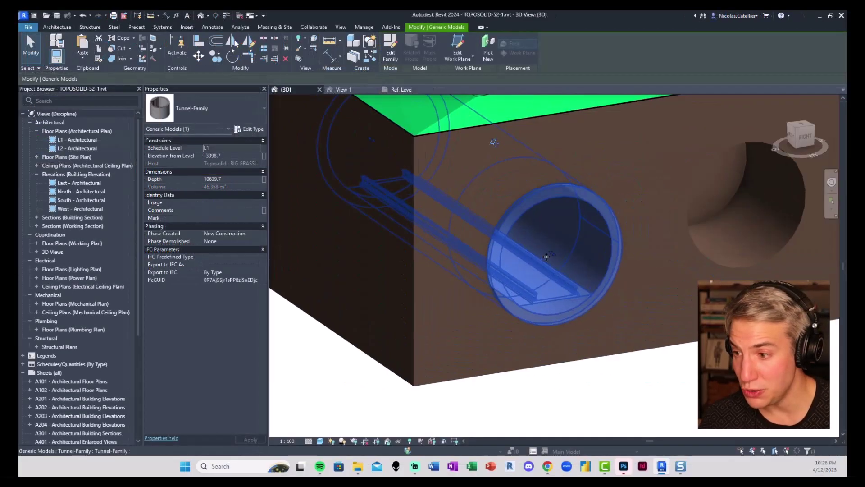
pyautogui.scroll(-2, 553, 258)
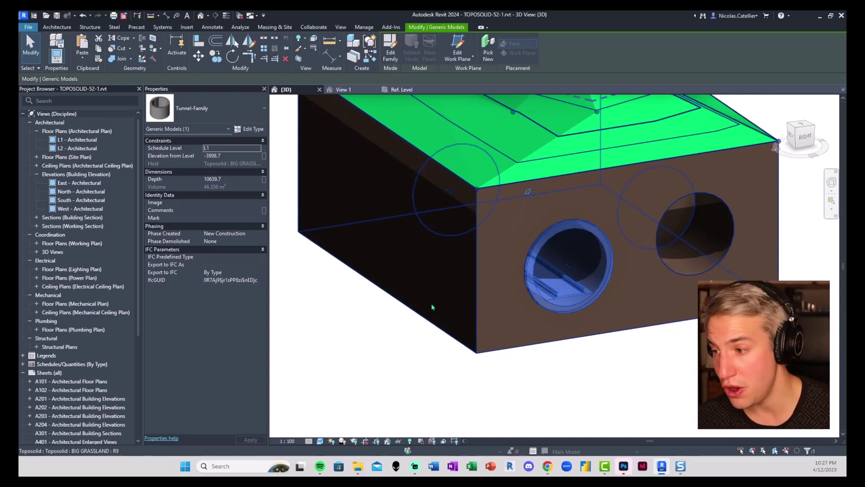
pyautogui.keyDown('shift'); pyautogui.moveTo(430, 306); pyautogui.dragTo(518, 332, button='middle'); pyautogui.keyUp('shift')
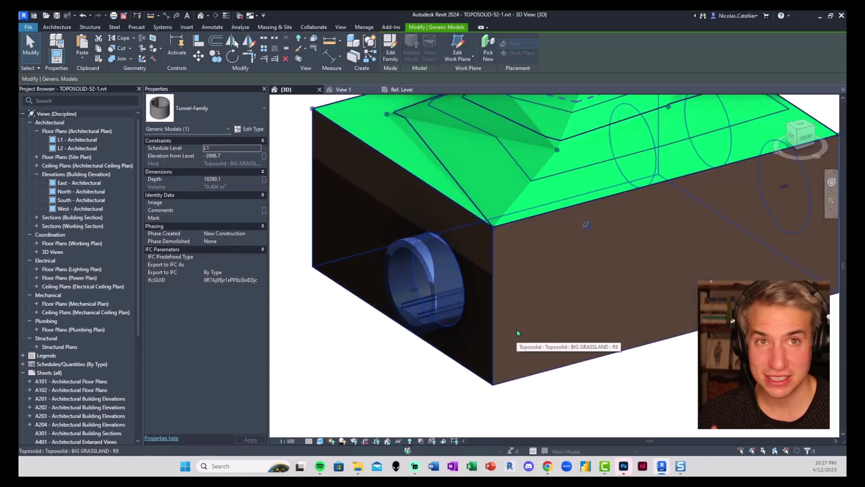